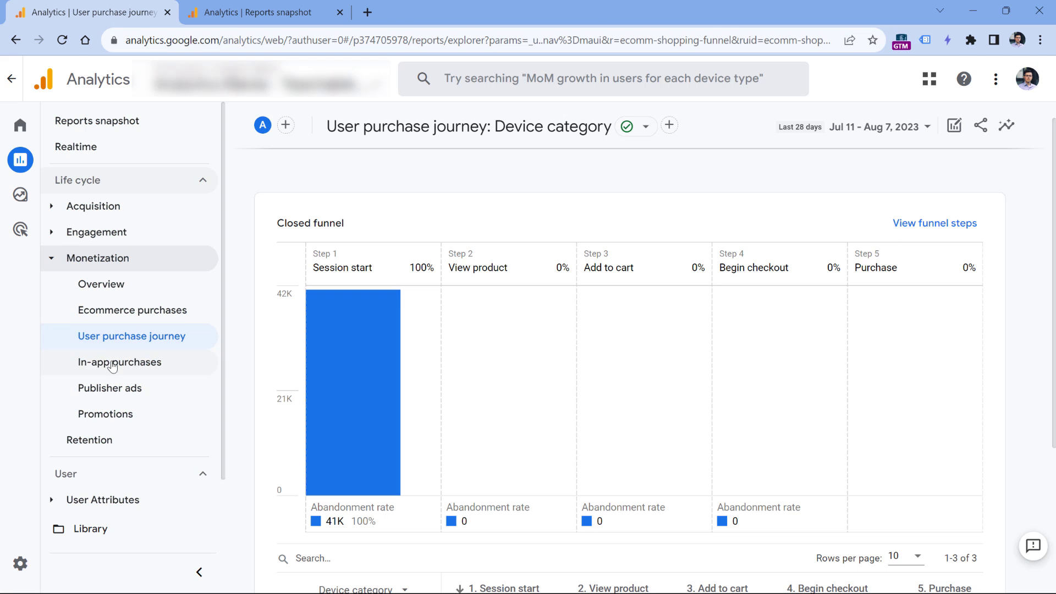
pyautogui.scroll(-1, 523, 347)
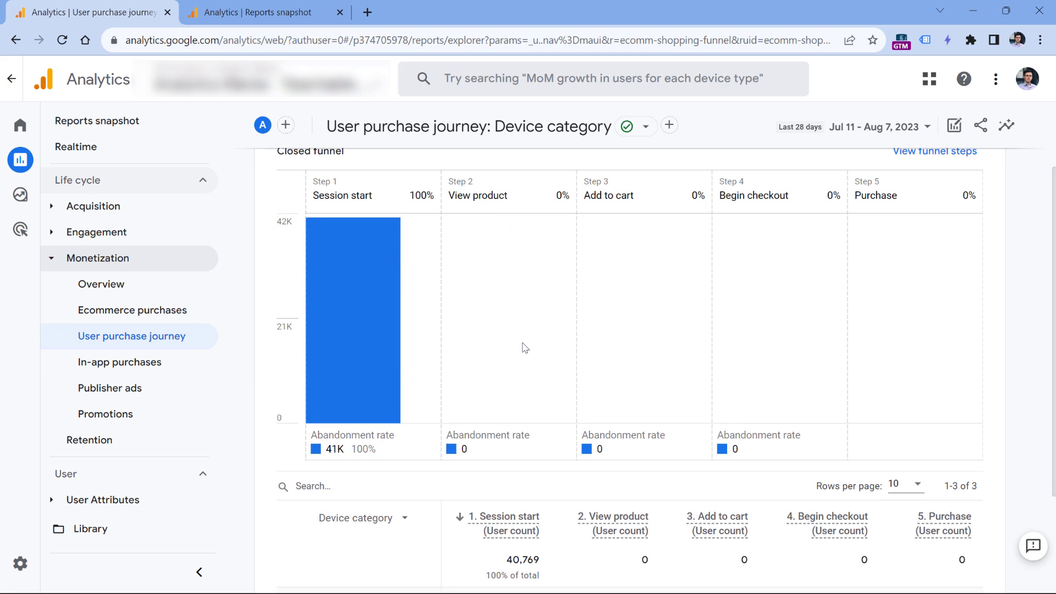
pyautogui.scroll(1, 859, 358)
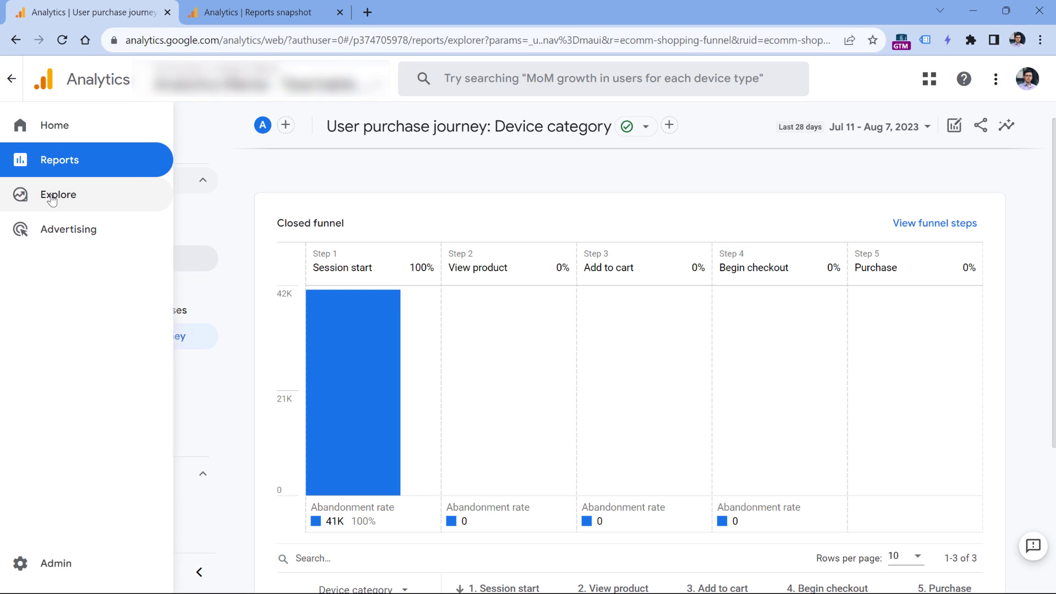
# Create a blank exploration and add a Funnel exploration tab to it
pyautogui.click(47, 197)
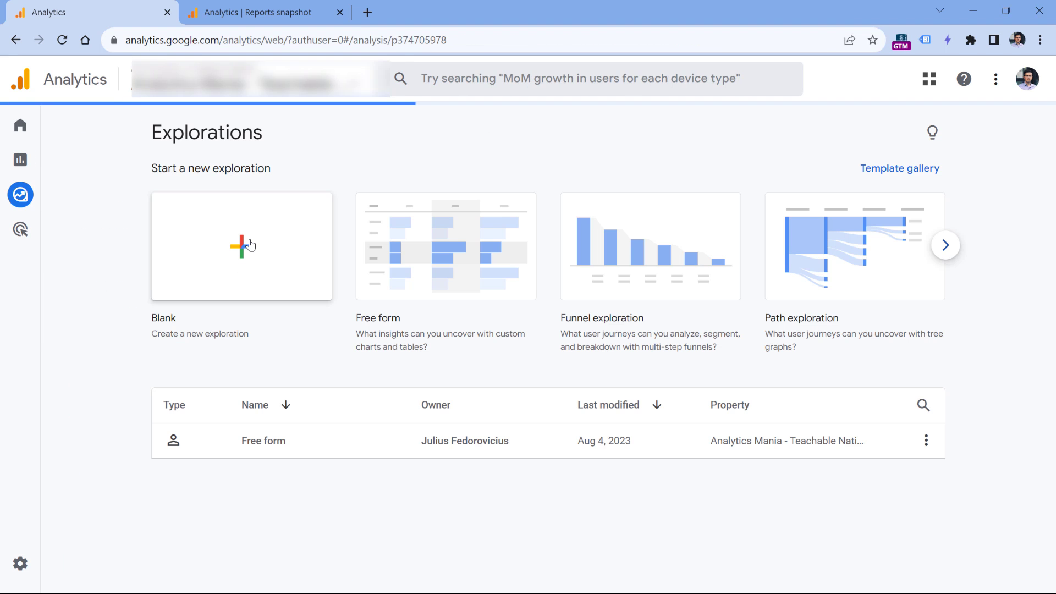
pyautogui.click(249, 244)
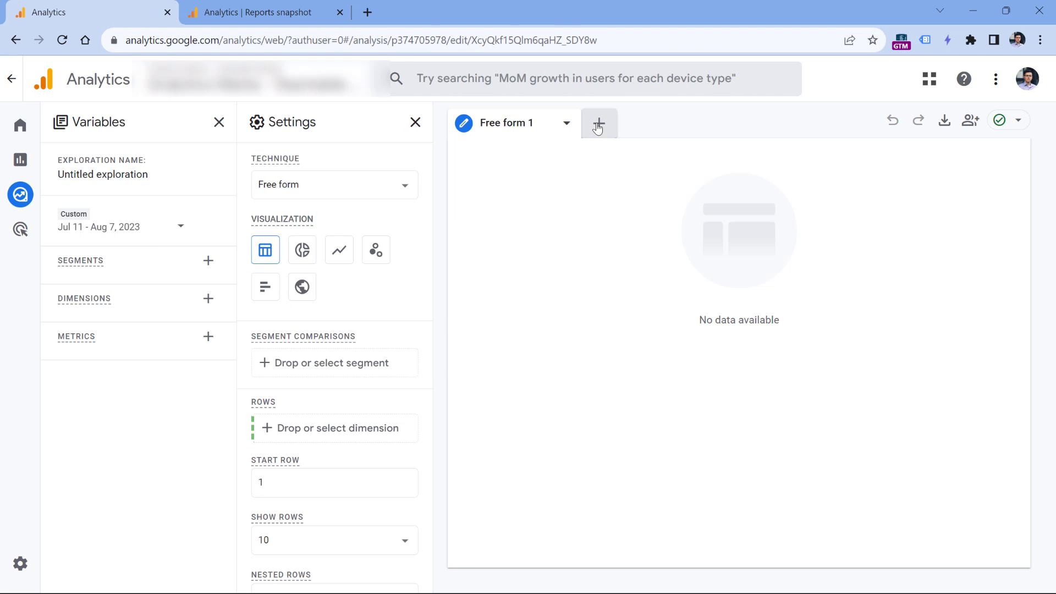
pyautogui.click(598, 125)
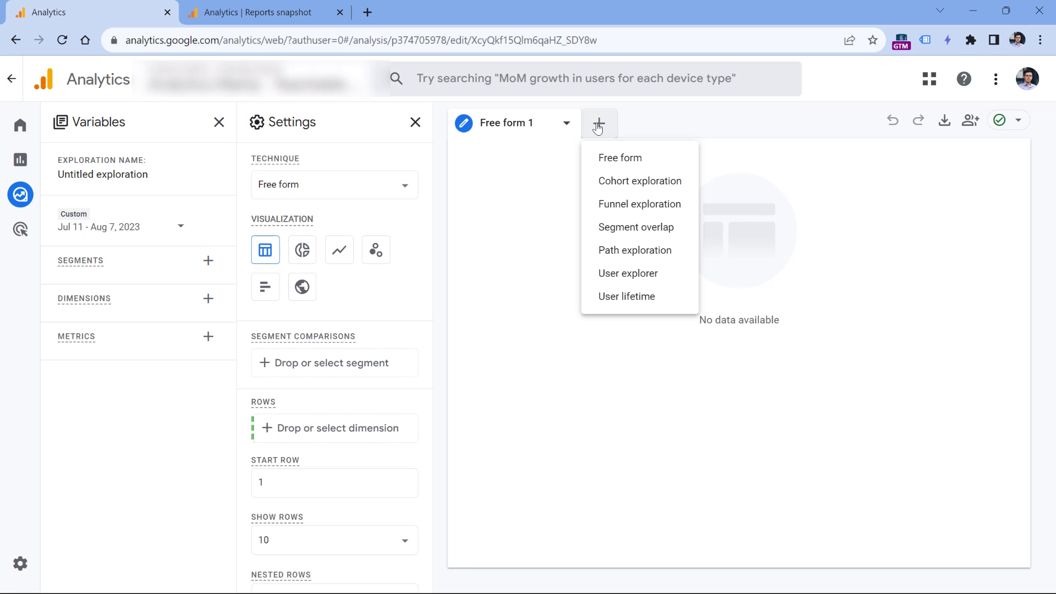
pyautogui.click(638, 208)
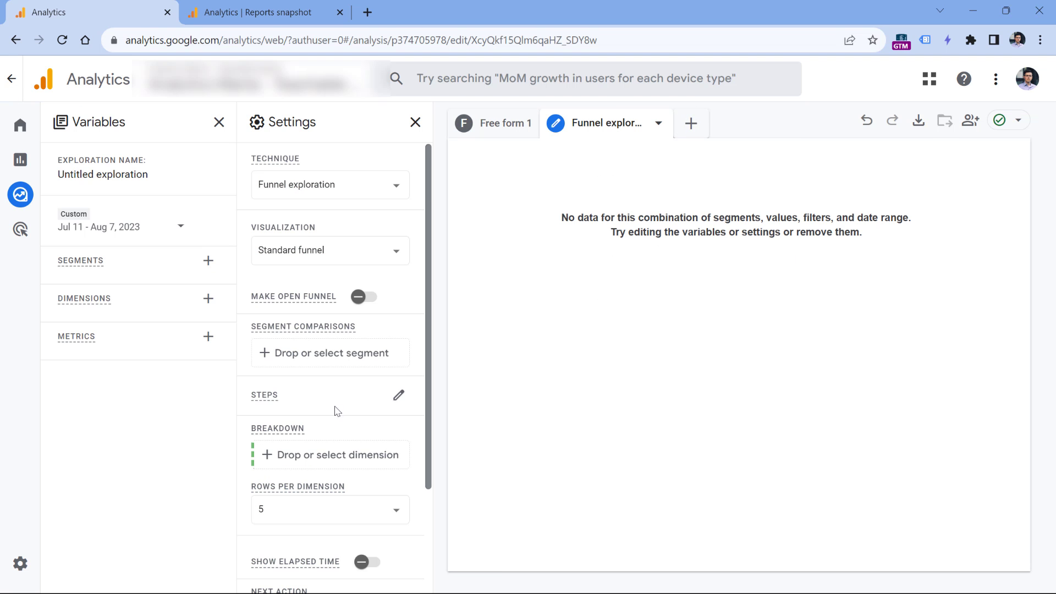
# Edit the funnel steps, naming the first step "Session start" and setting its condition to the session_start event
pyautogui.click(399, 395)
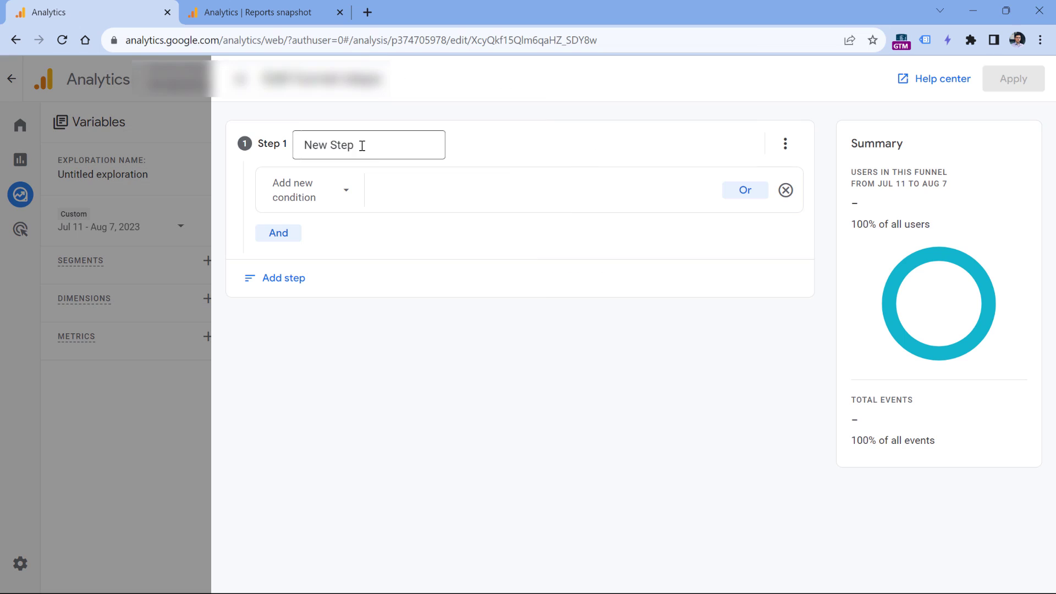
pyautogui.click(362, 145)
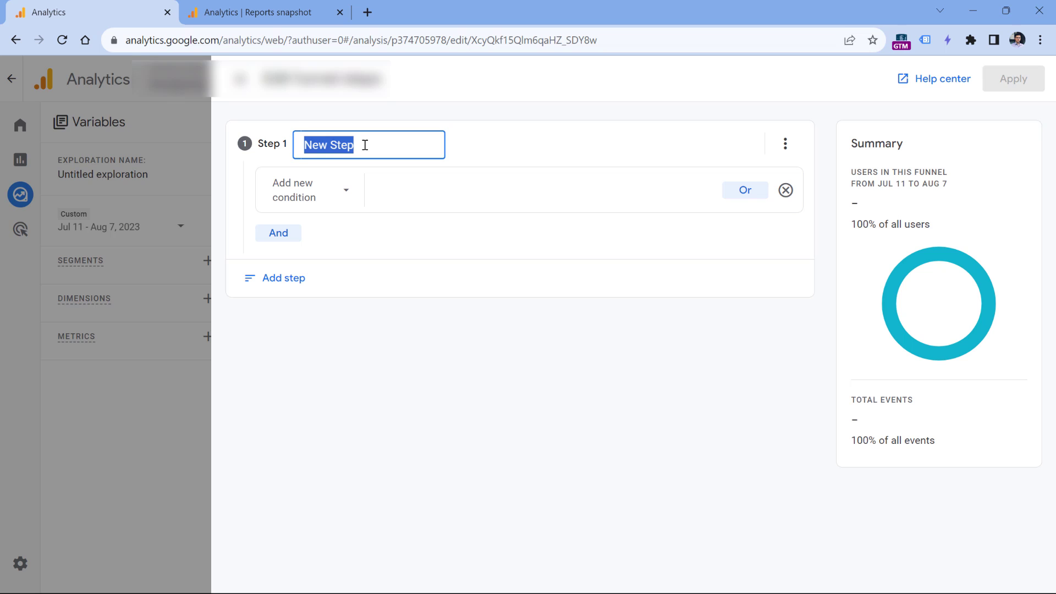
pyautogui.write('Sess')
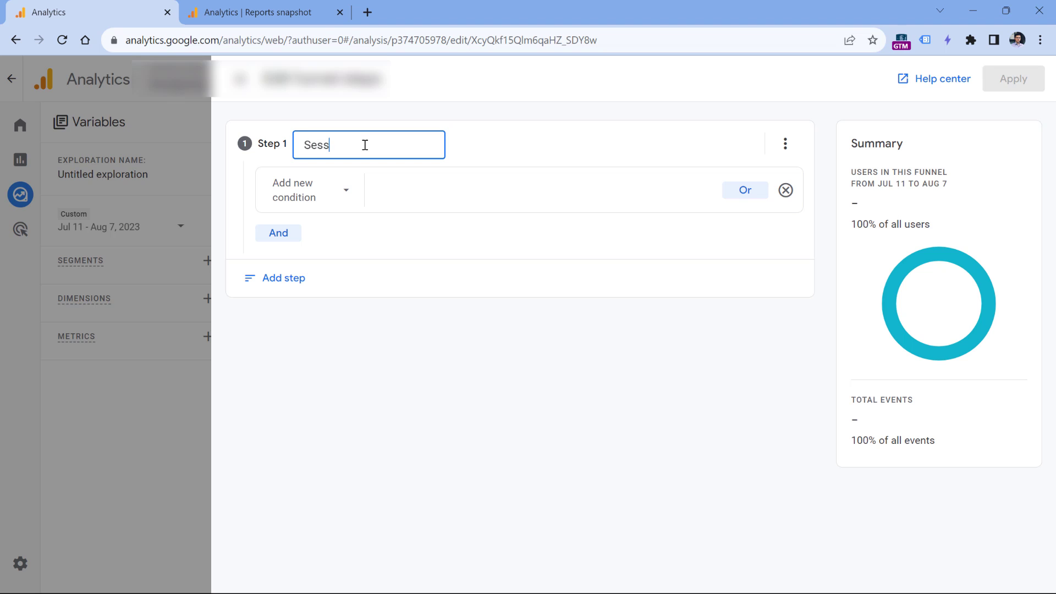
pyautogui.write('ion start')
pyautogui.click(347, 184)
pyautogui.write('session_s')
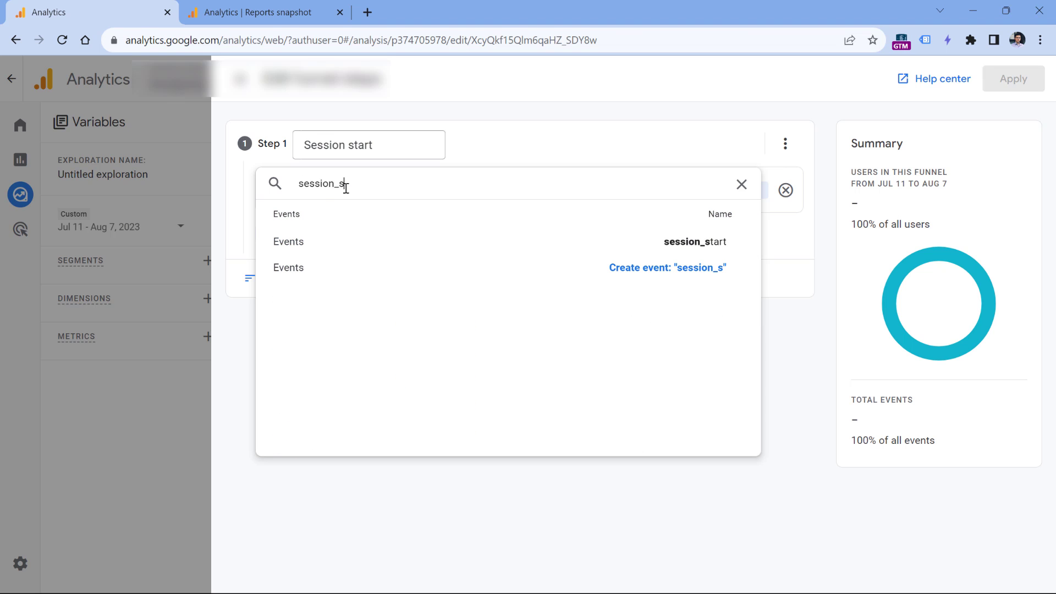
pyautogui.write('tart')
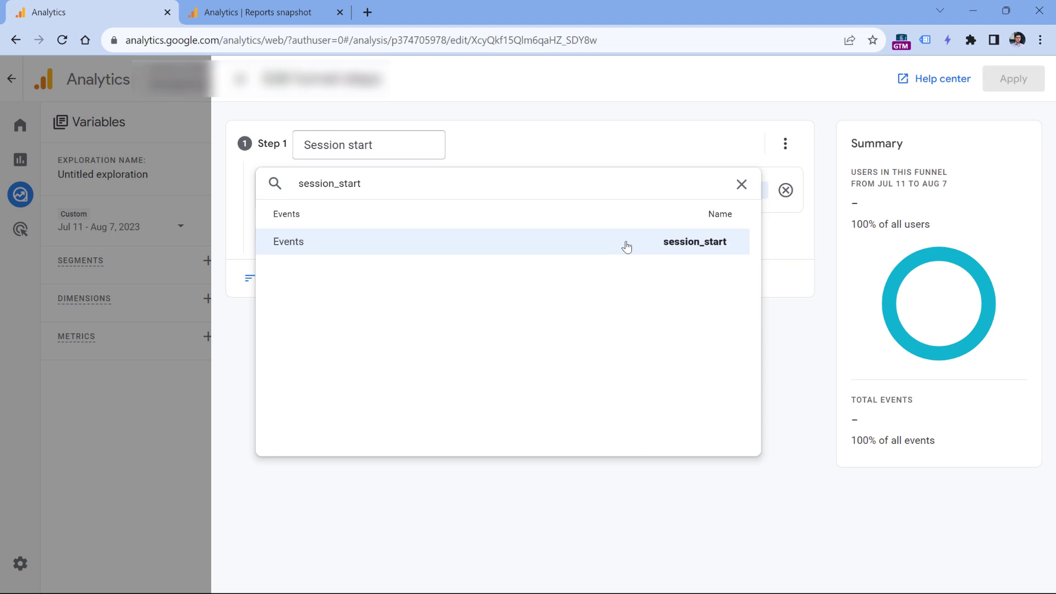
pyautogui.click(623, 244)
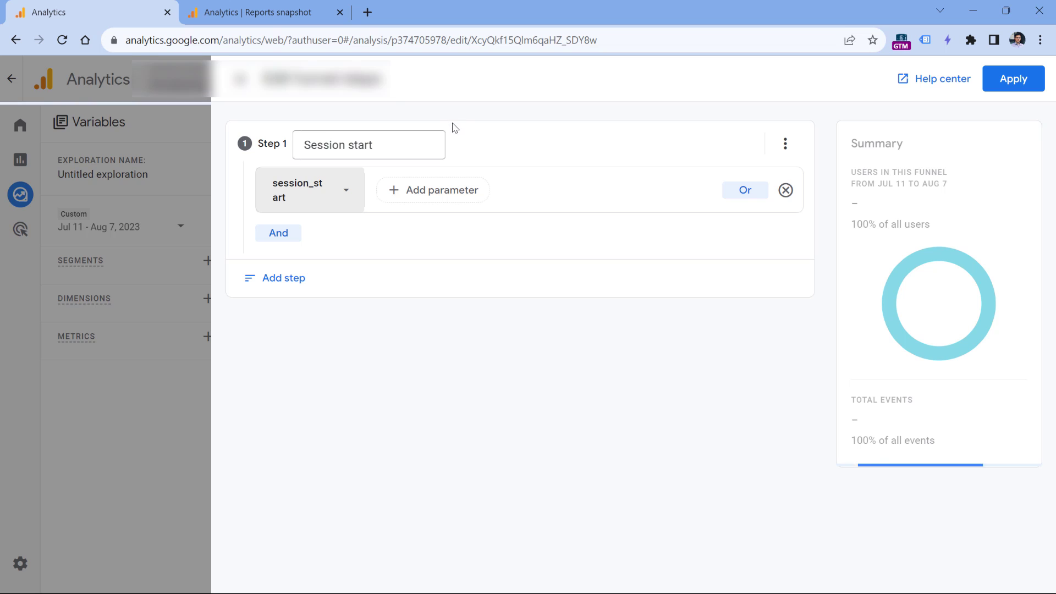
# Add a second funnel step named "Add to cart" with the add_to_cart event as its condition
pyautogui.click(273, 278)
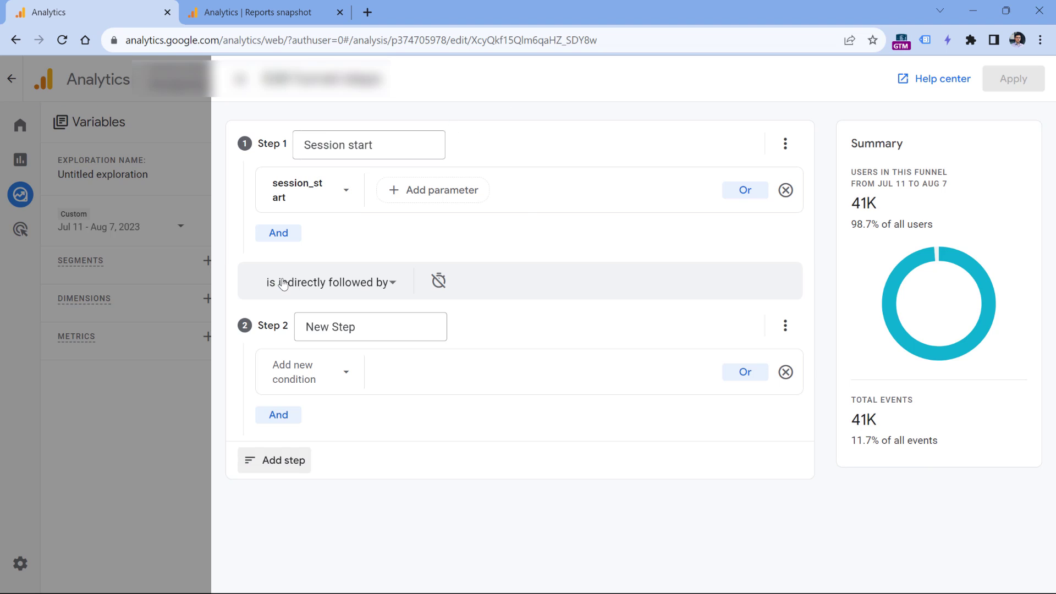
pyautogui.doubleClick(355, 328)
pyautogui.hotkey('ctrl', 'a')
pyautogui.write('Add to cart')
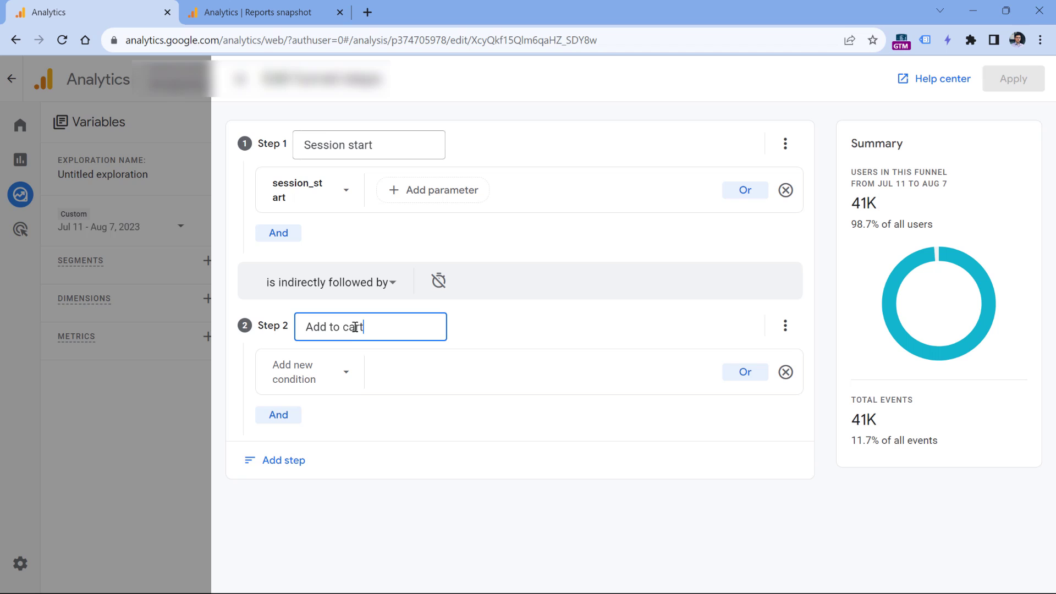
pyautogui.click(316, 375)
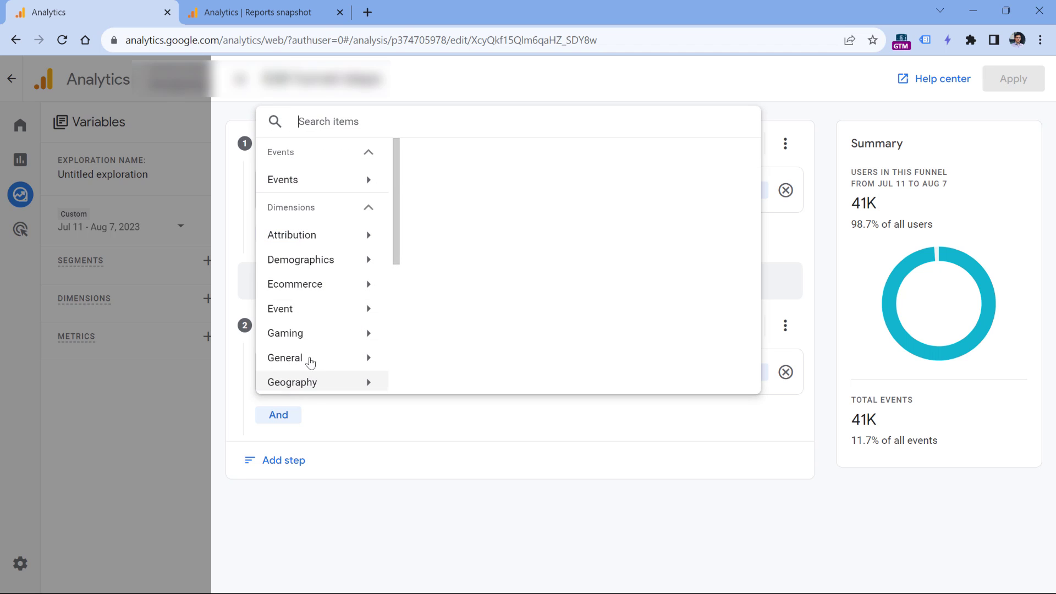
pyautogui.write('add_')
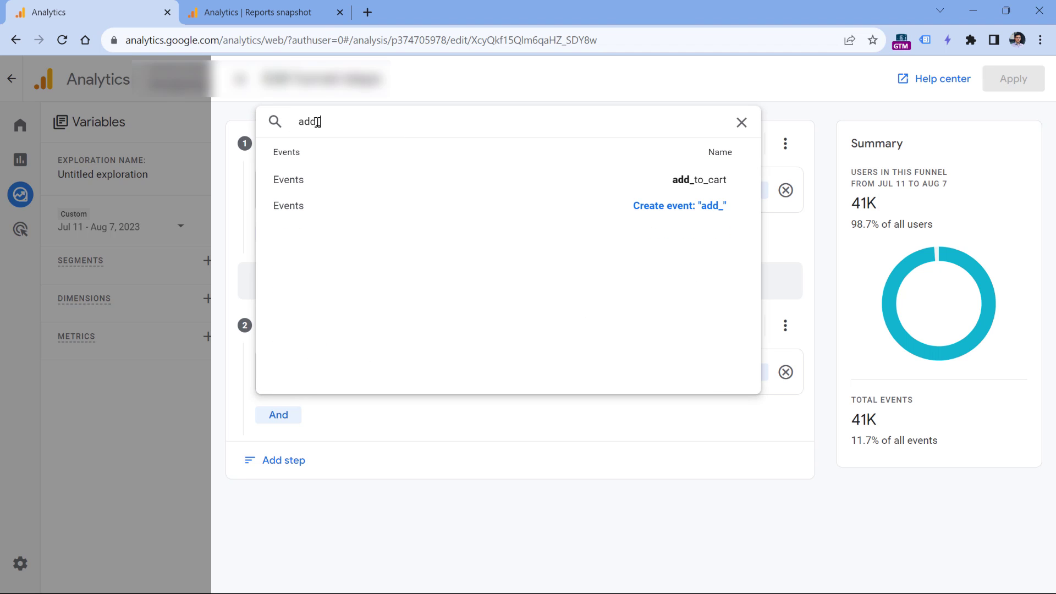
pyautogui.write('to_cart')
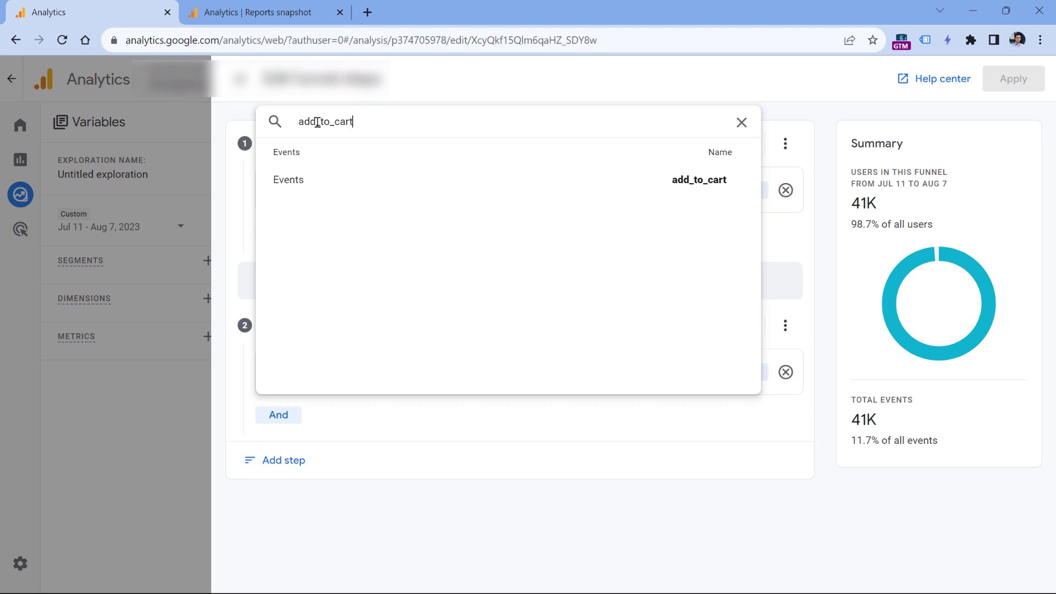
pyautogui.click(618, 185)
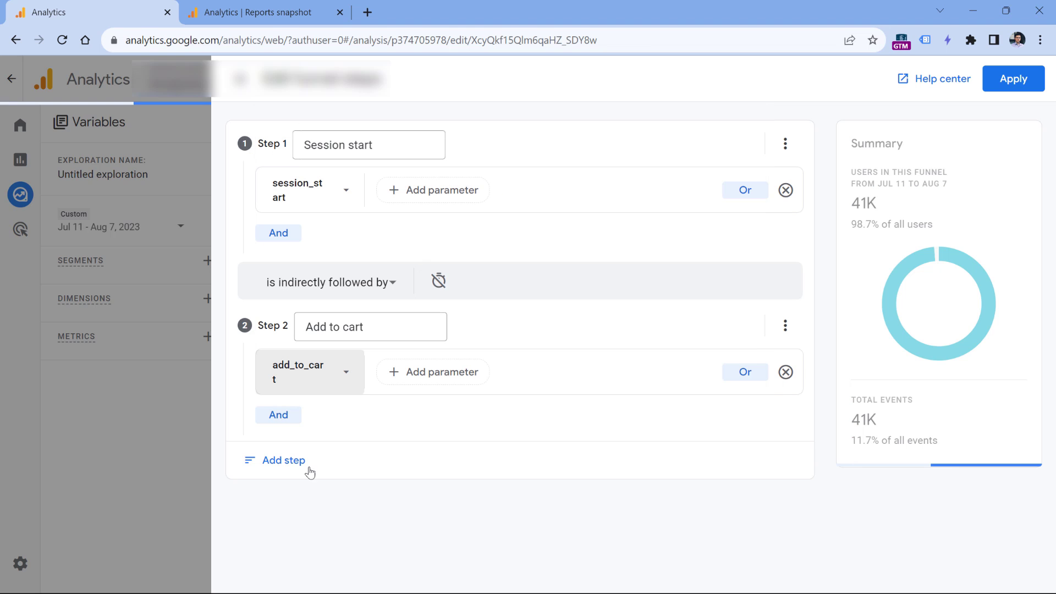
# Add a third funnel step and name it "Purchase"
pyautogui.click(269, 461)
pyautogui.scroll(-2, 331, 352)
pyautogui.tripleClick(343, 410)
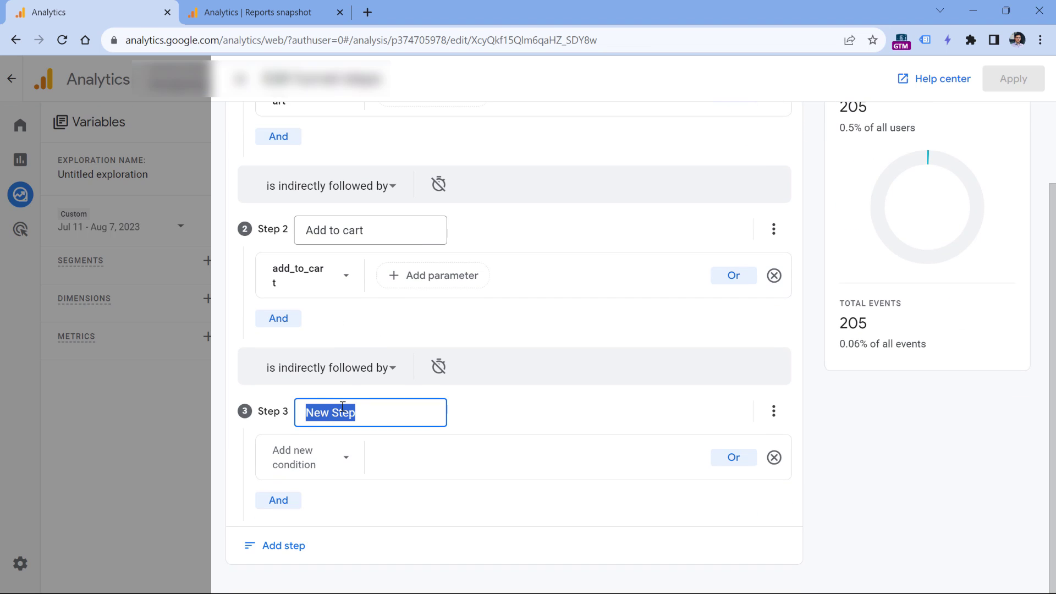
pyautogui.write('Purchase')
pyautogui.hotkey('shift', 'Tab')
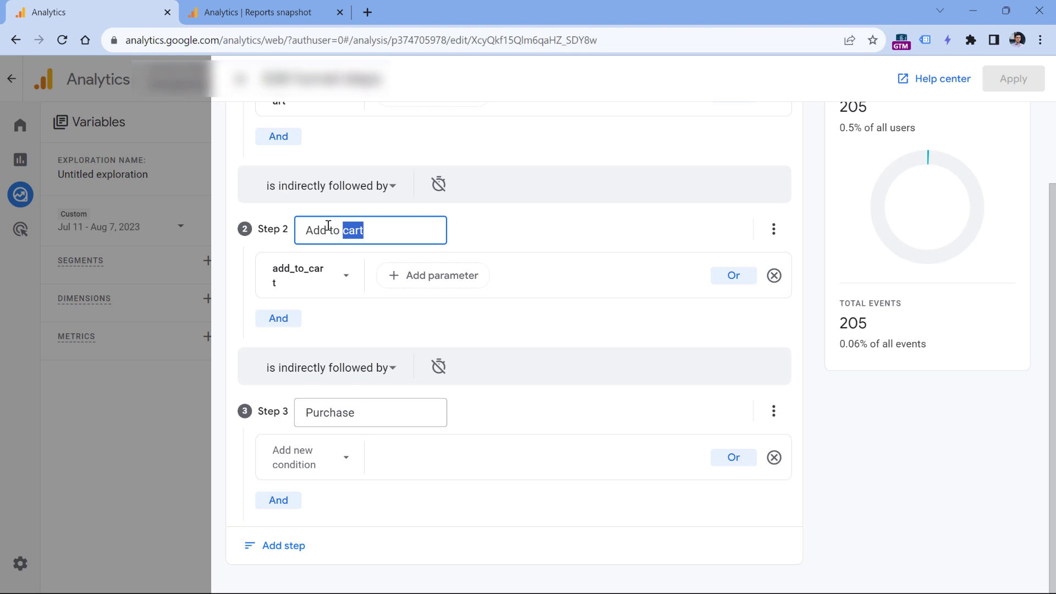
pyautogui.moveTo(369, 415); pyautogui.dragTo(304, 411)
pyautogui.scroll(2, 358, 400)
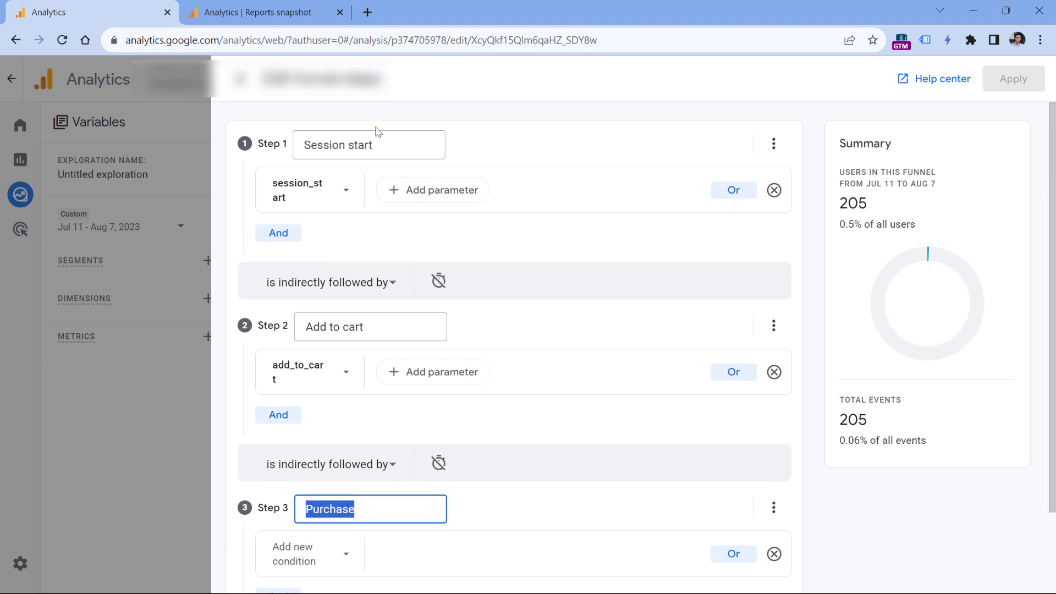
pyautogui.moveTo(377, 131); pyautogui.dragTo(283, 140)
pyautogui.tripleClick(319, 139)
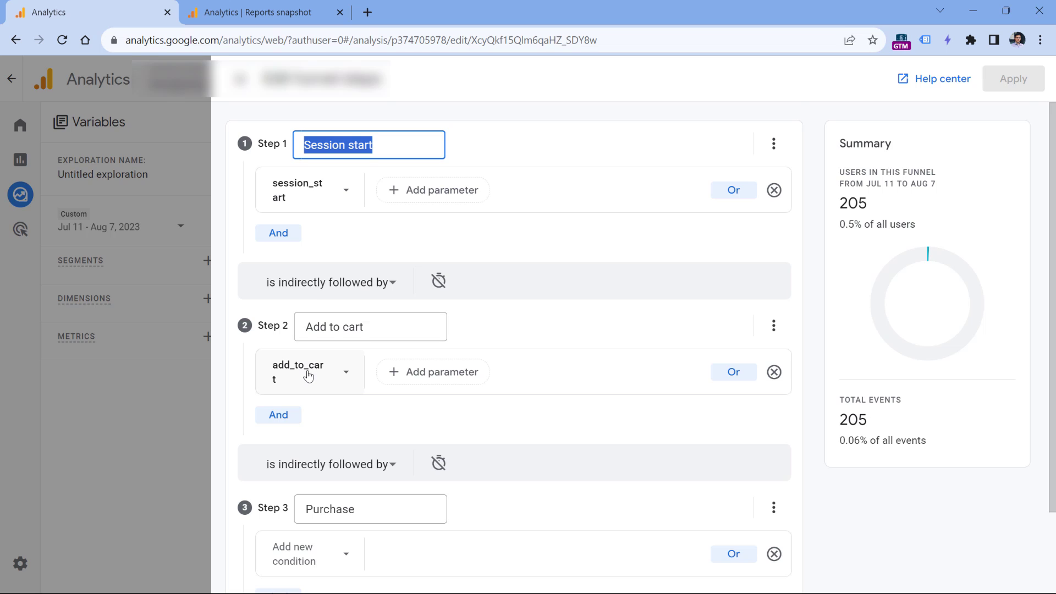
# Set the Purchase step's condition to the purchase event and apply the funnel steps
pyautogui.scroll(-2, 306, 372)
pyautogui.click(308, 484)
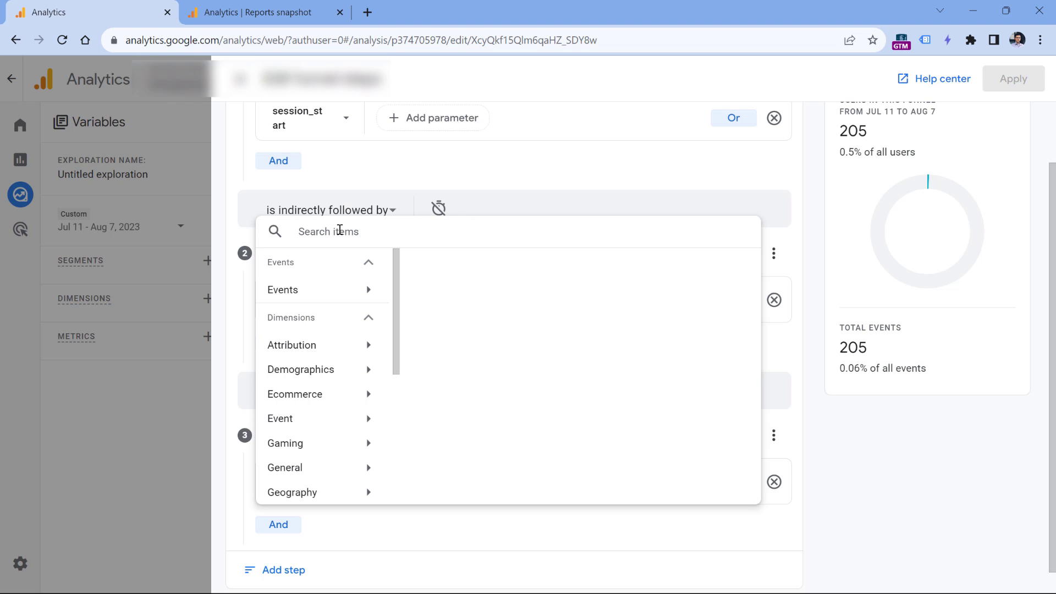
pyautogui.write('purchase')
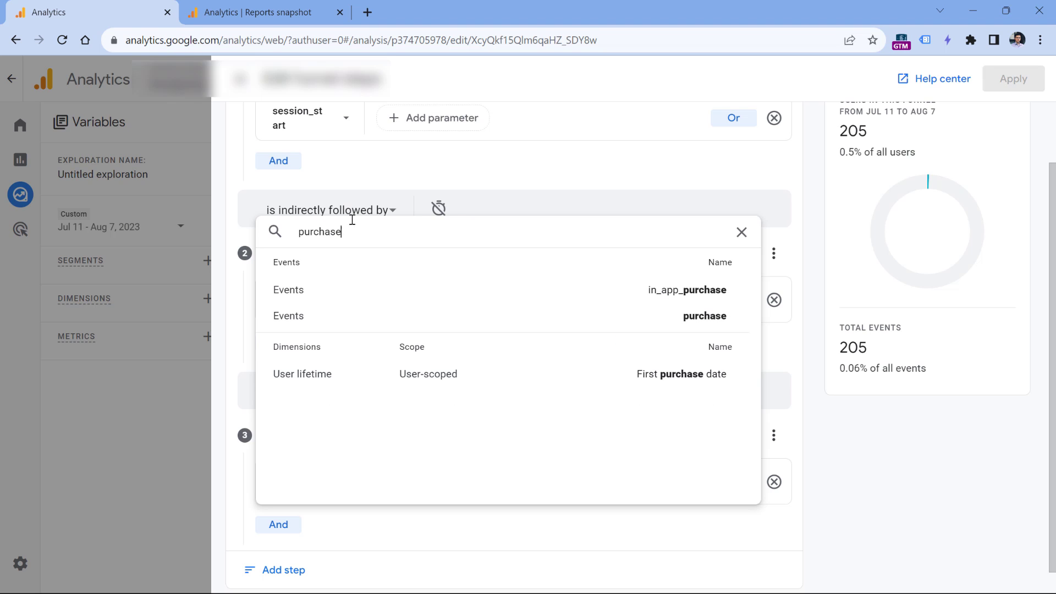
pyautogui.click(656, 318)
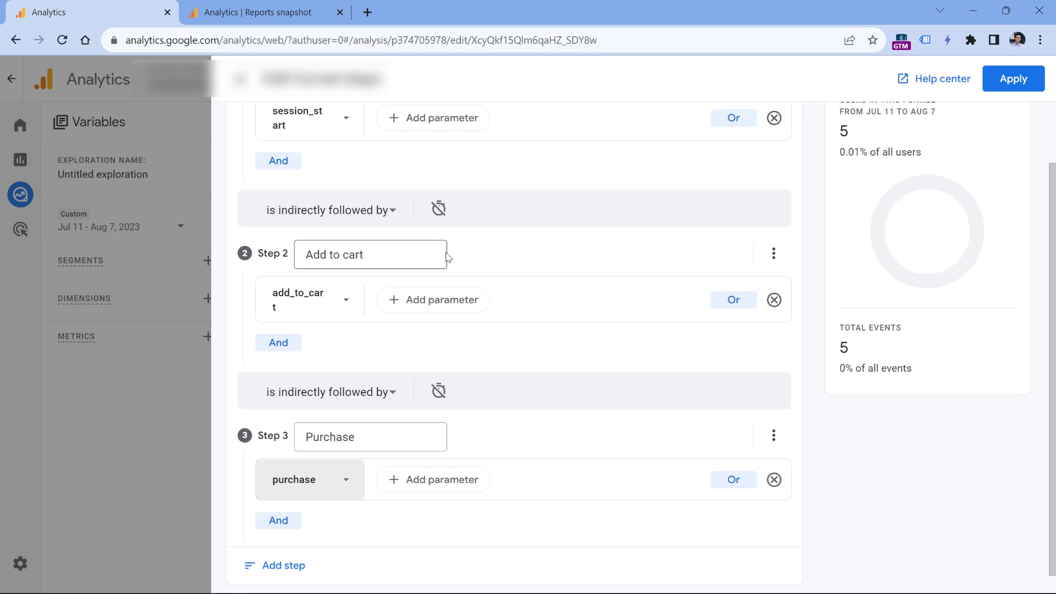
pyautogui.scroll(-1, 475, 307)
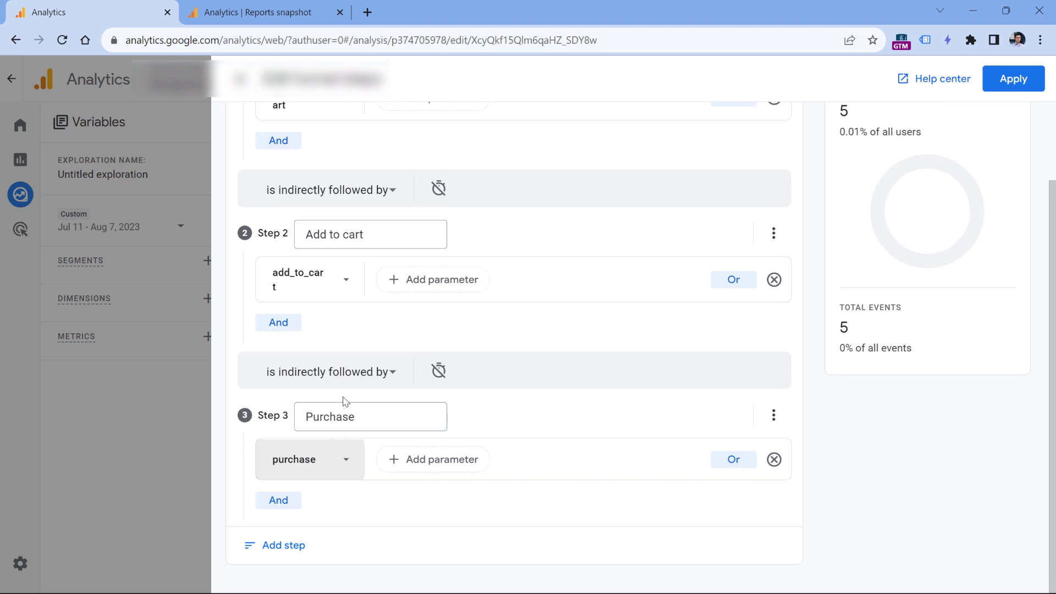
pyautogui.scroll(2, 344, 402)
pyautogui.click(1014, 78)
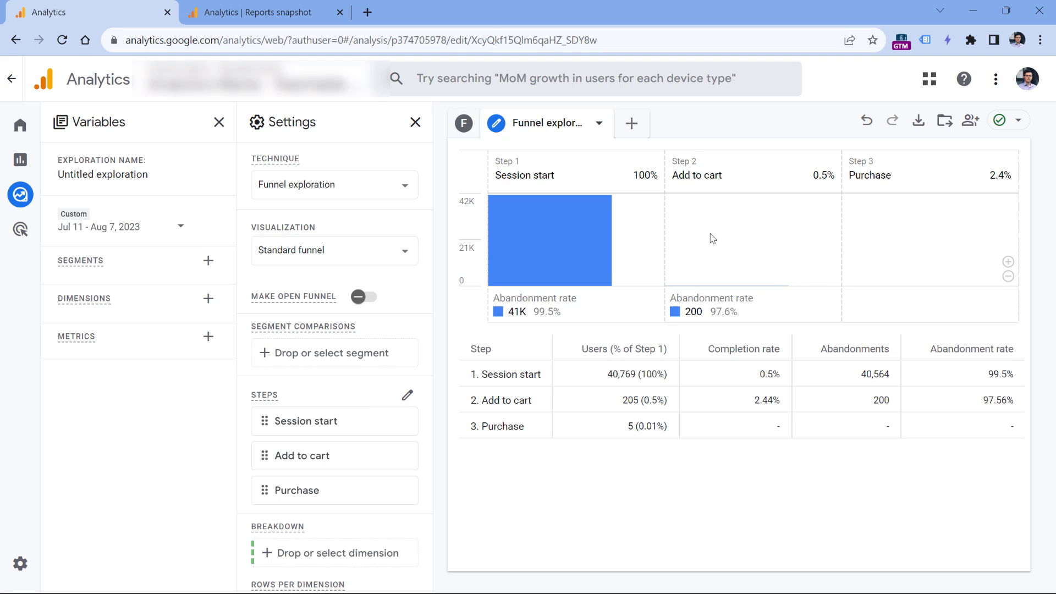
# Enlarge the funnel chart's vertical scale to make the small Add to cart bar easier to see
pyautogui.click(1009, 263)
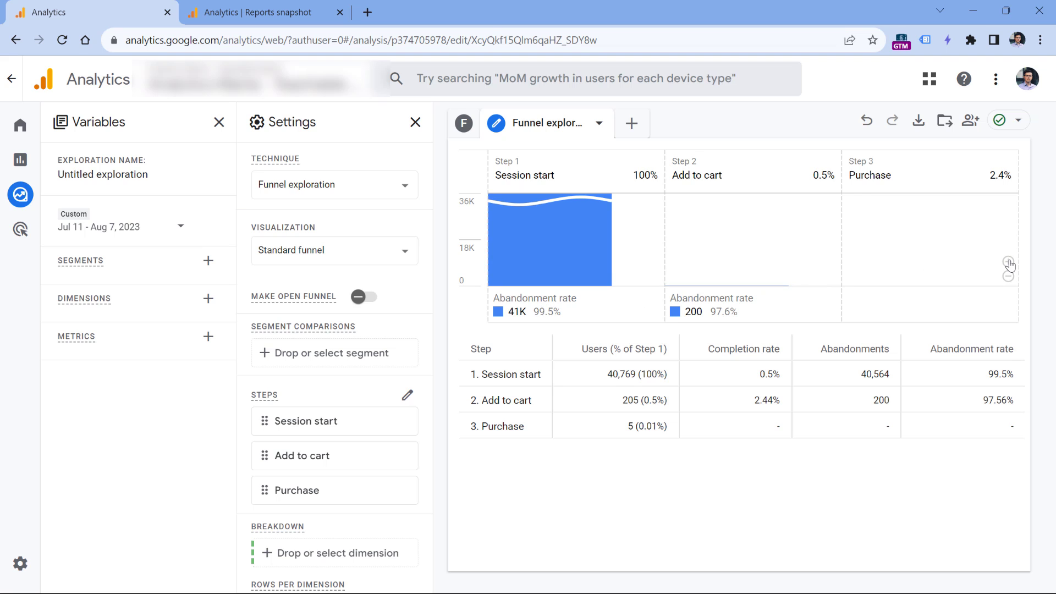
pyautogui.click(1009, 263)
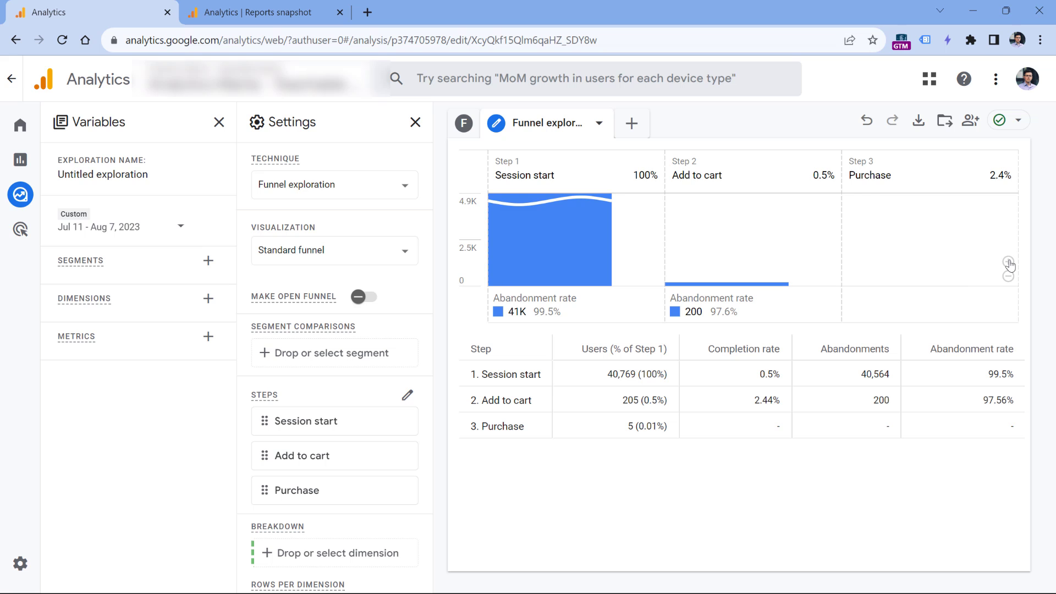
pyautogui.click(1009, 263)
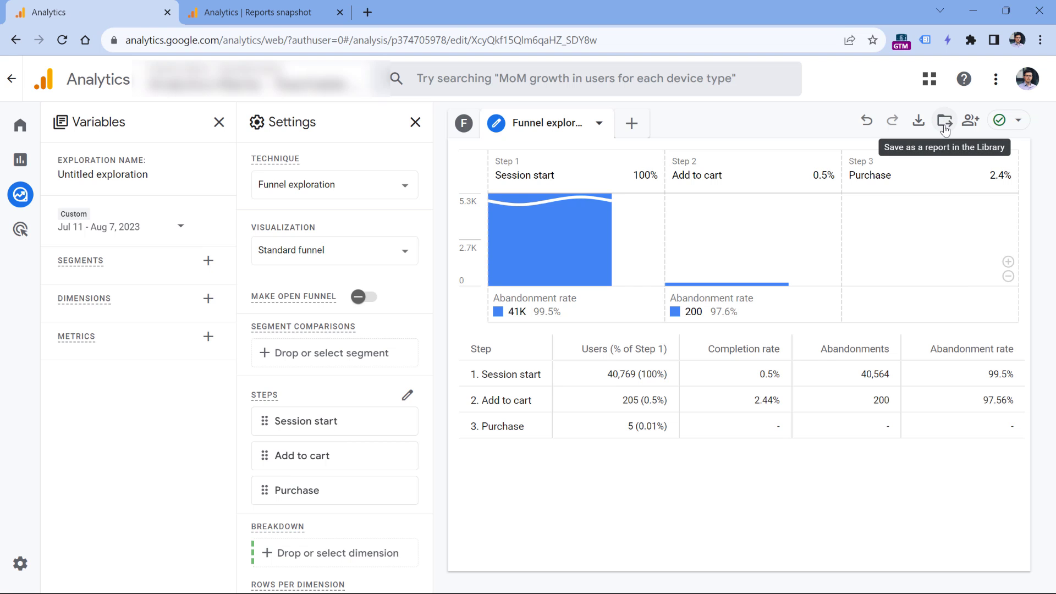
# Save the funnel exploration as a report in the Library under the name "Ecommerce funnel"
pyautogui.click(945, 121)
pyautogui.tripleClick(397, 282)
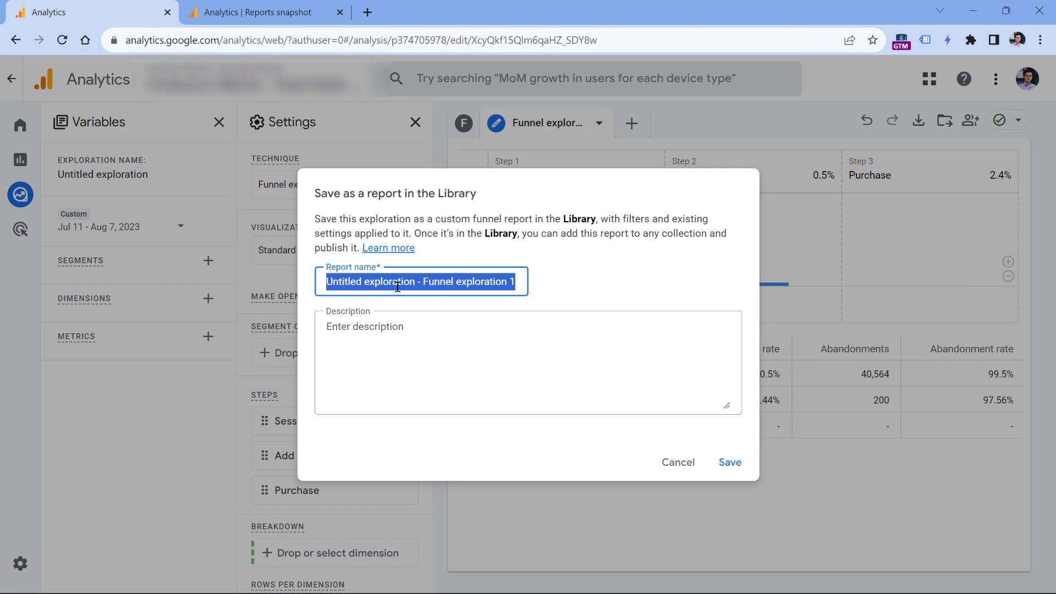
pyautogui.press('BackSpace')
pyautogui.write('Ecom')
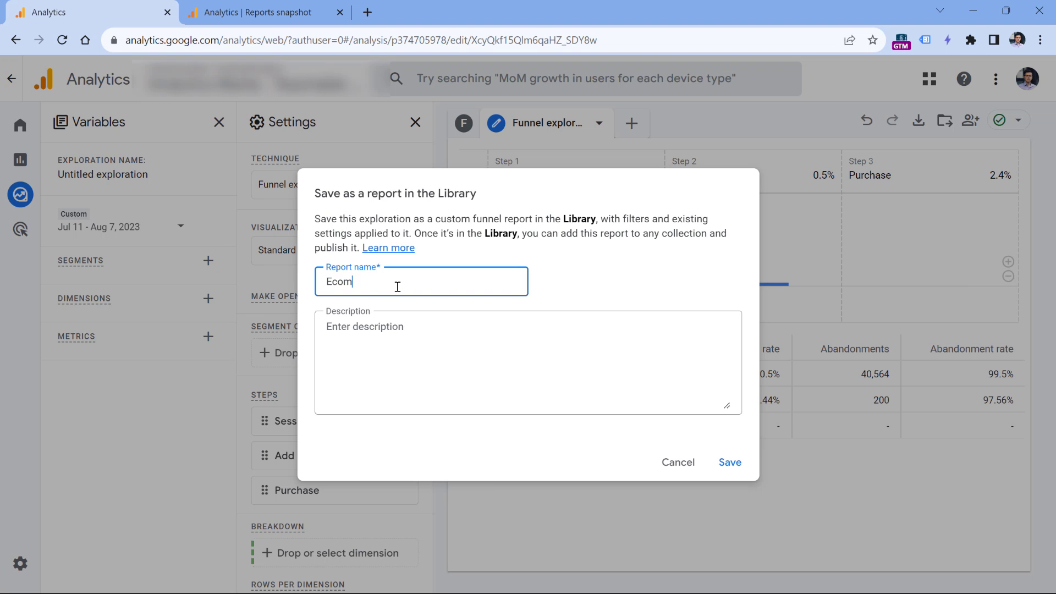
pyautogui.write('merce funnel')
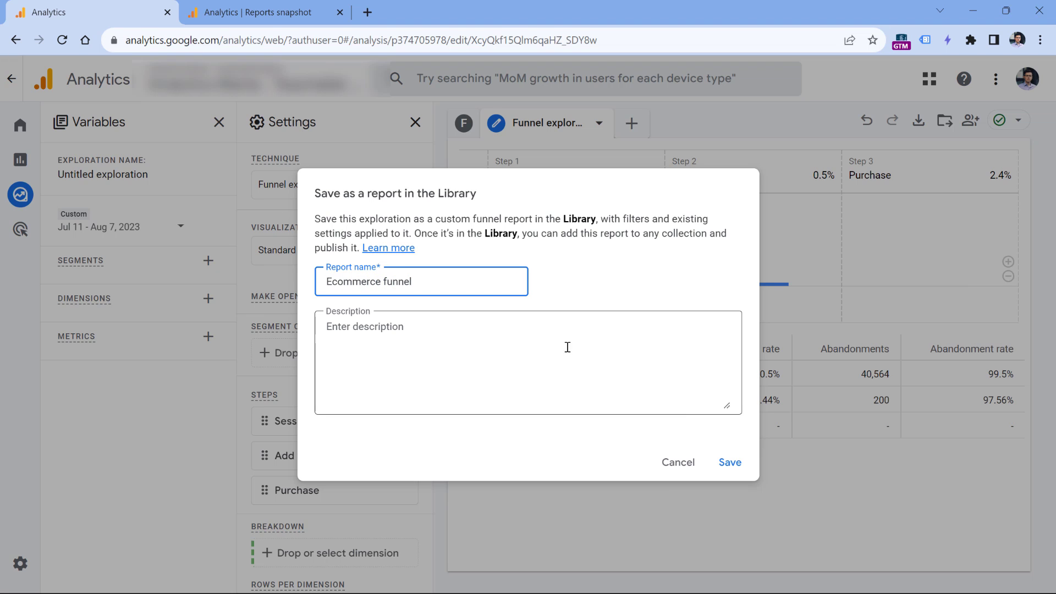
pyautogui.click(730, 462)
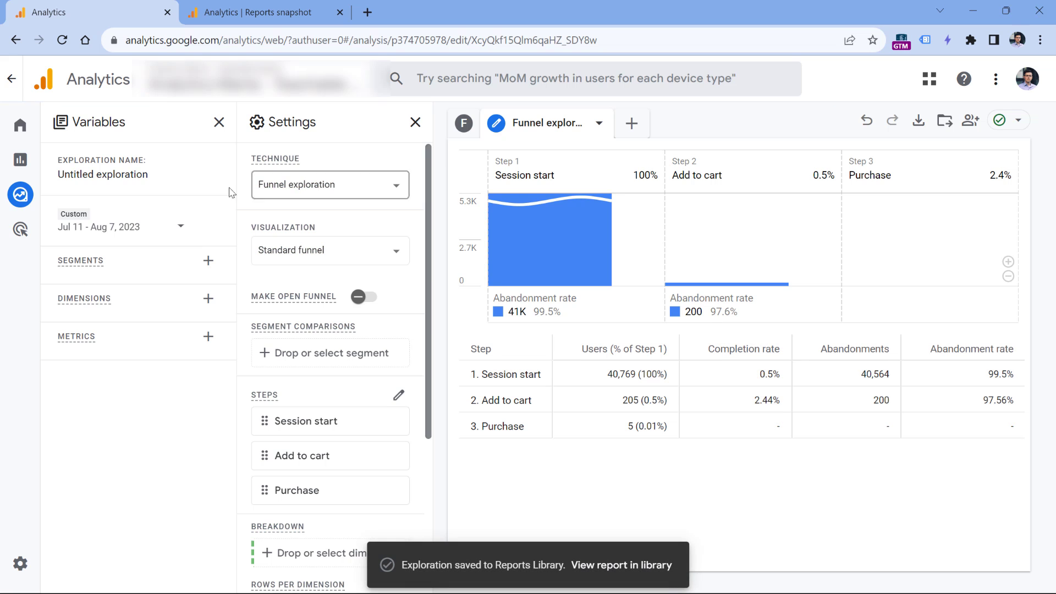
# Open the Life cycle collection from the report Library for editing and remove User purchase journey from its Monetization topic
pyautogui.click(27, 161)
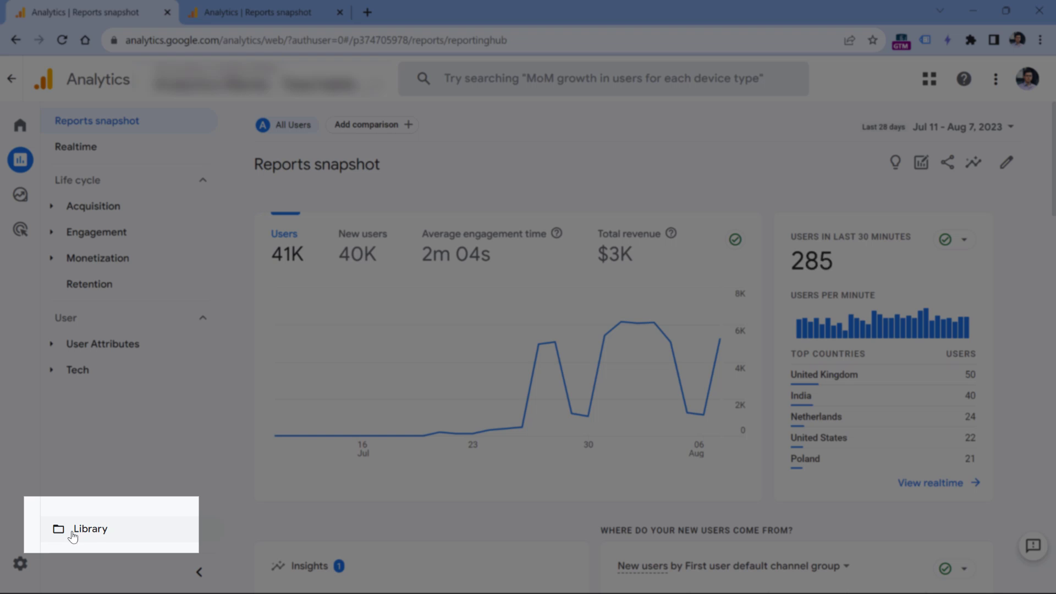
pyautogui.click(73, 532)
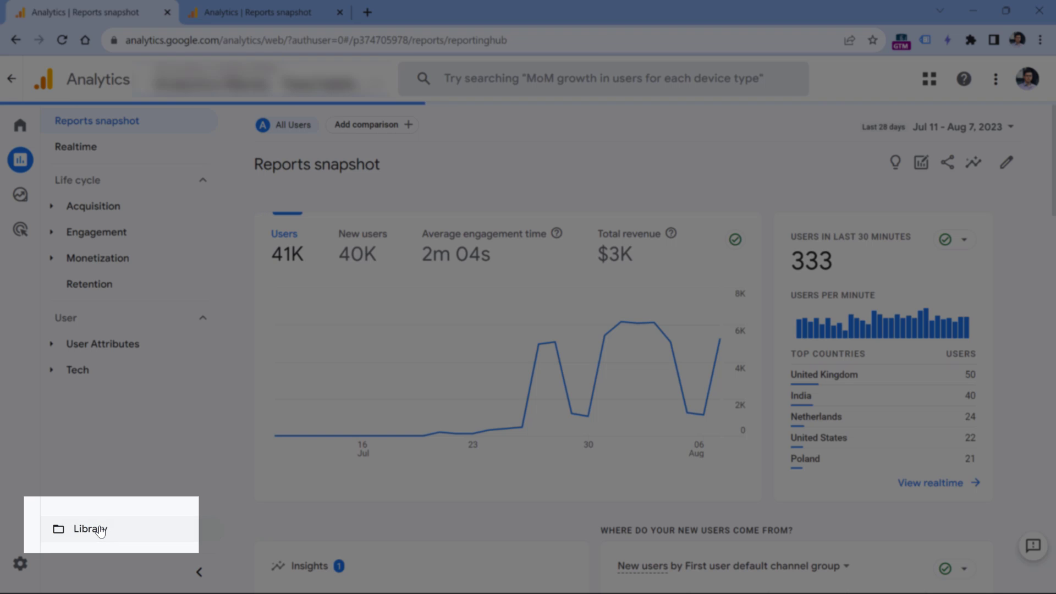
pyautogui.scroll(-2, 432, 281)
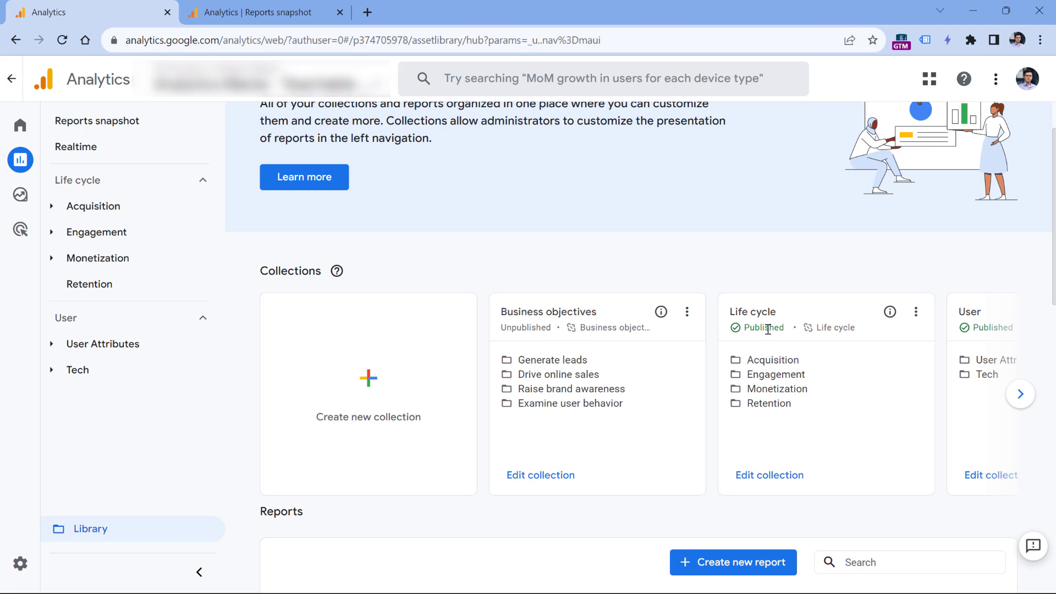
pyautogui.click(772, 476)
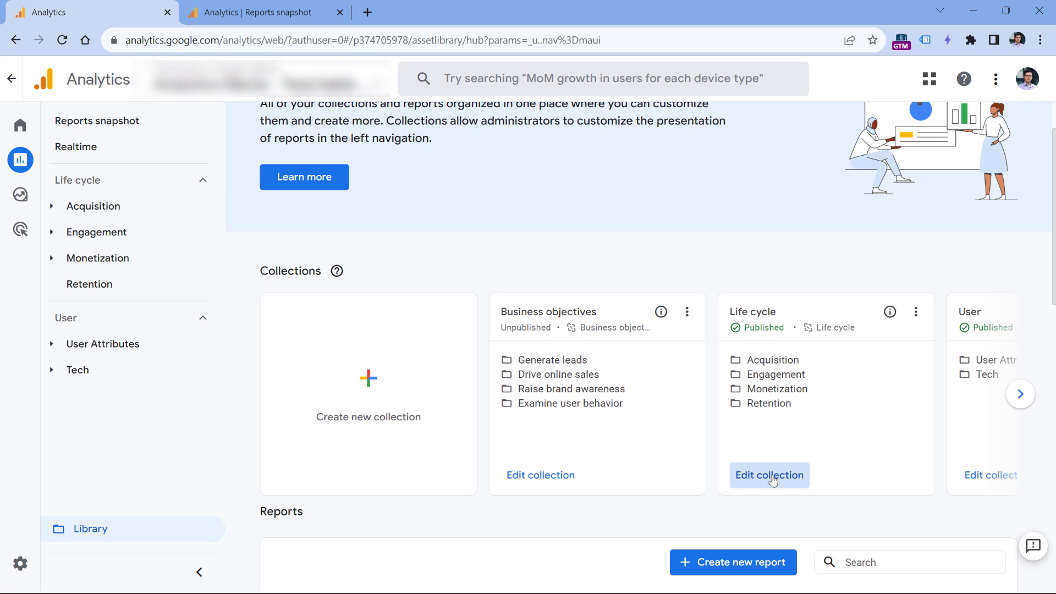
pyautogui.scroll(-6, 229, 326)
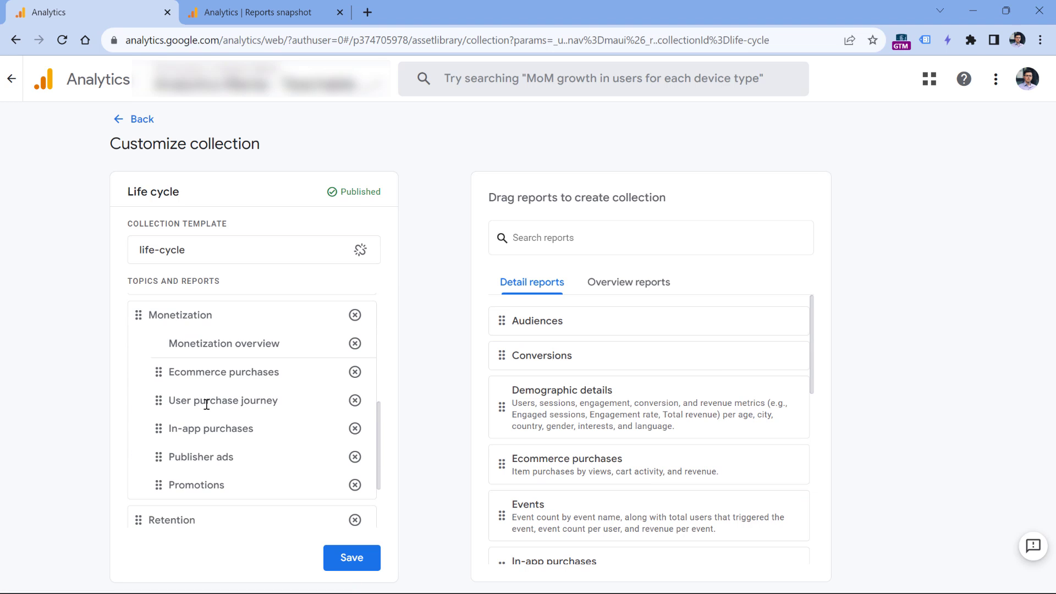
pyautogui.click(355, 400)
# Add the Ecommerce funnel report to the Monetization topic below Ecommerce purchases and save the collection
pyautogui.scroll(-12, 614, 369)
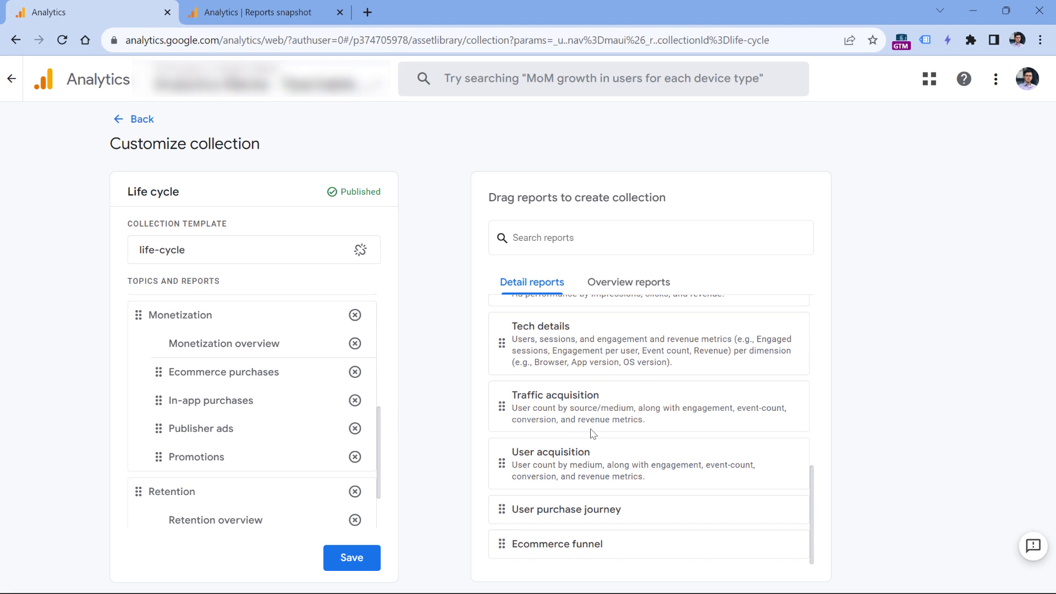
pyautogui.moveTo(502, 544); pyautogui.dragTo(165, 398)
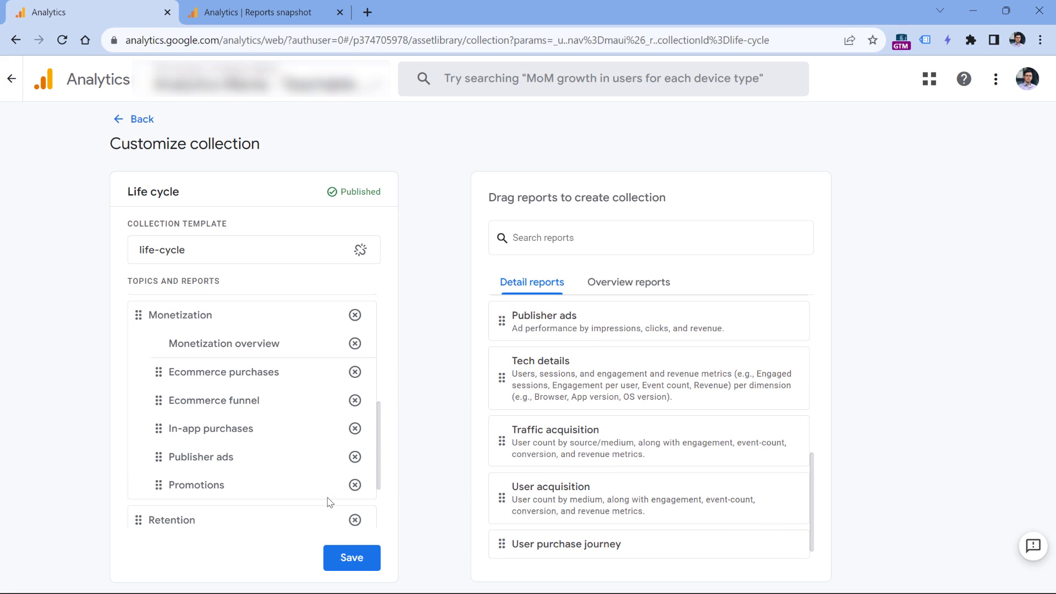
pyautogui.click(369, 566)
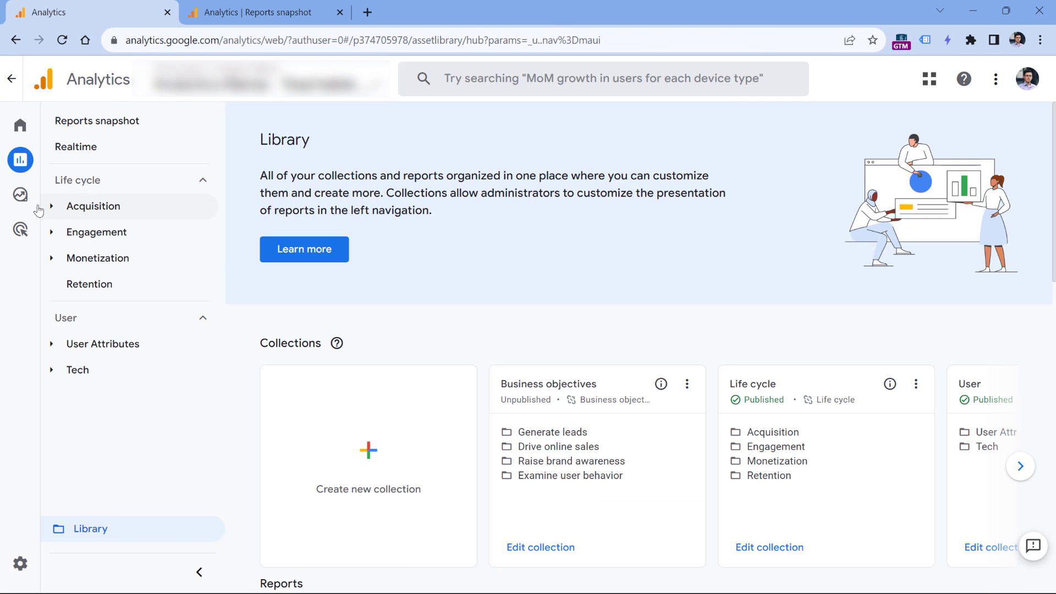
# Open the Ecommerce funnel report under Monetization and review its funnel chart and country table
pyautogui.click(52, 259)
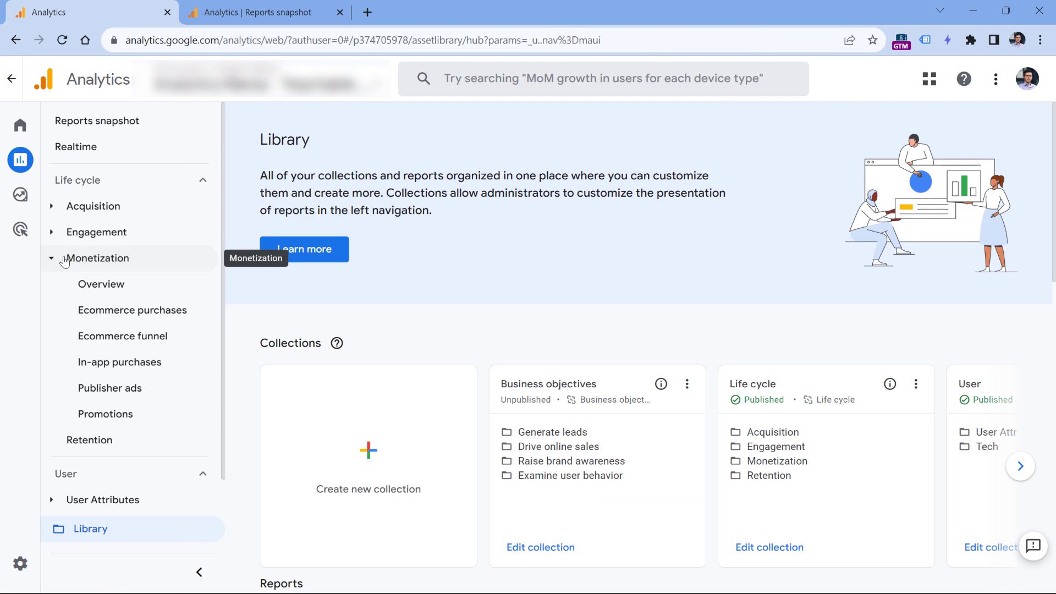
pyautogui.click(122, 342)
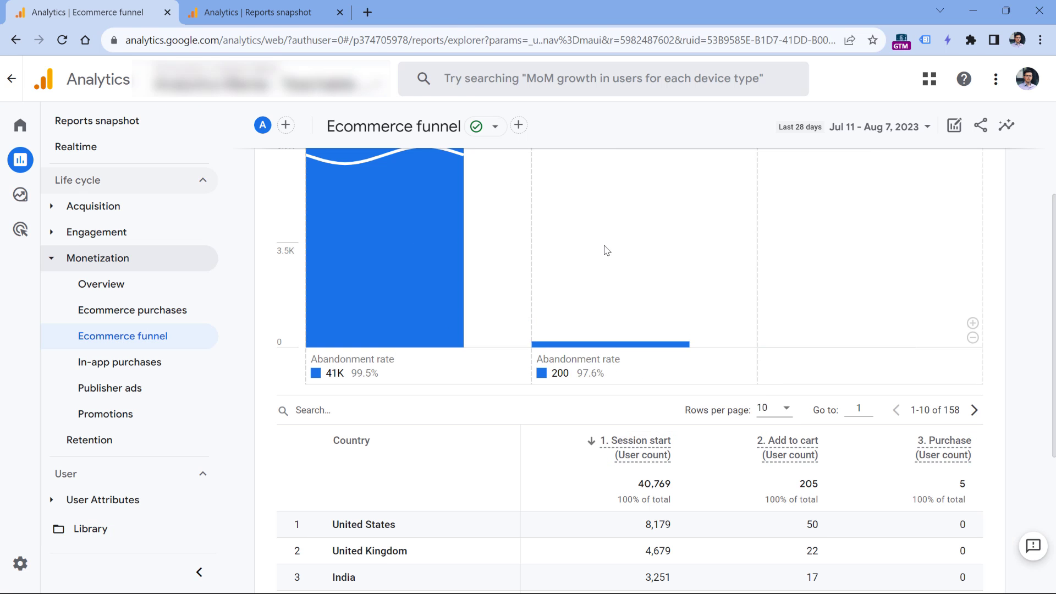
pyautogui.scroll(-5, 384, 471)
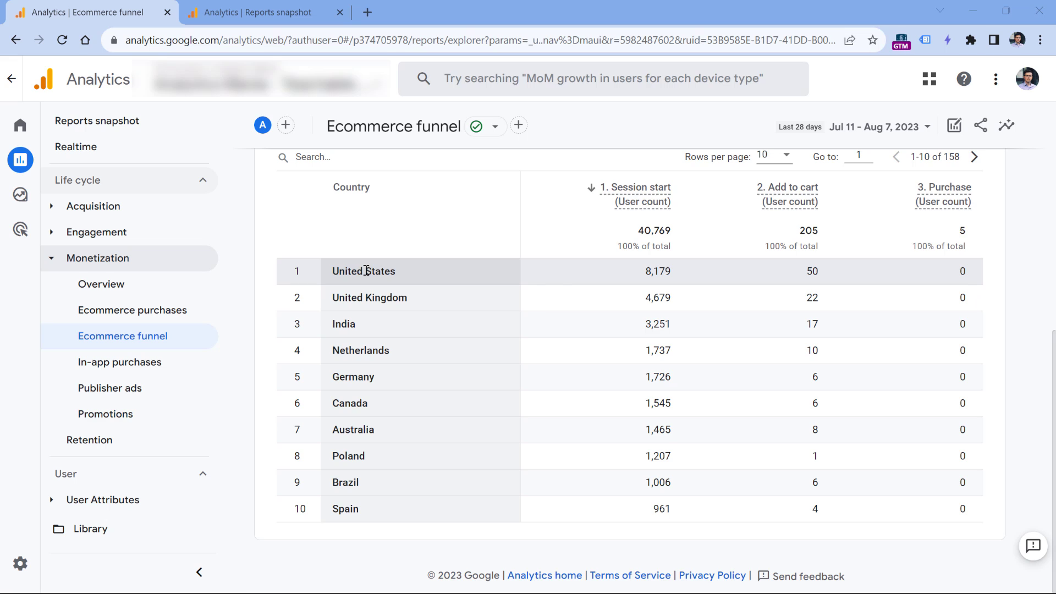
pyautogui.scroll(4, 367, 271)
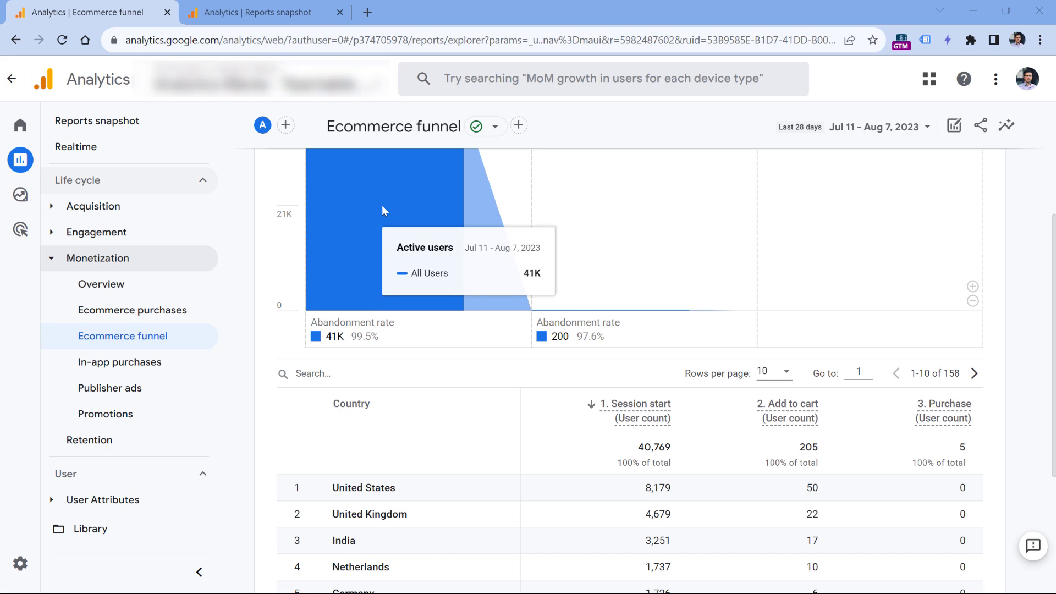
pyautogui.scroll(-1, 394, 196)
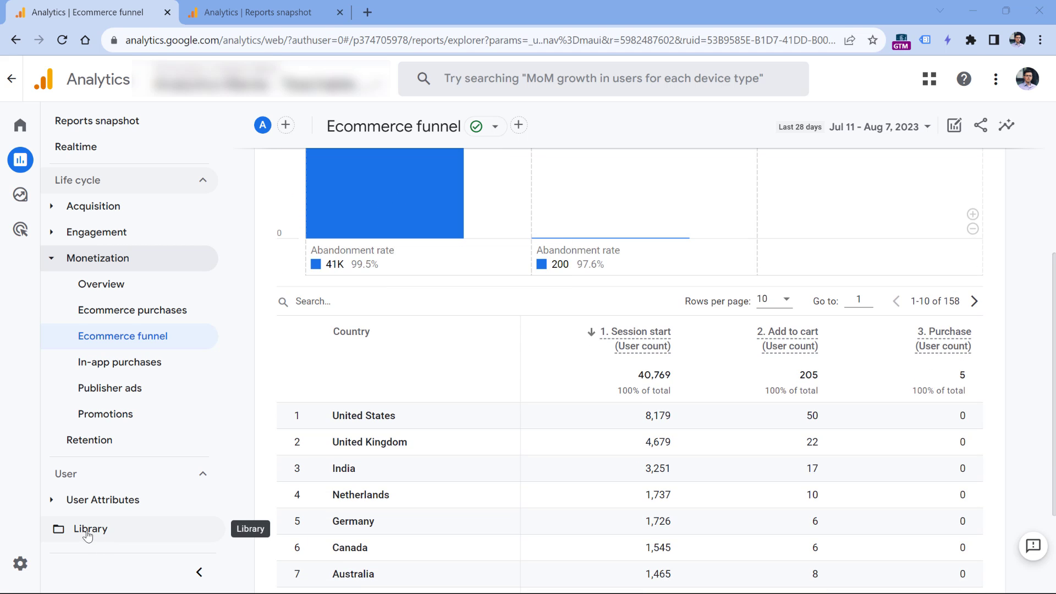
# Delete the Ecommerce funnel report from the Library
pyautogui.click(93, 536)
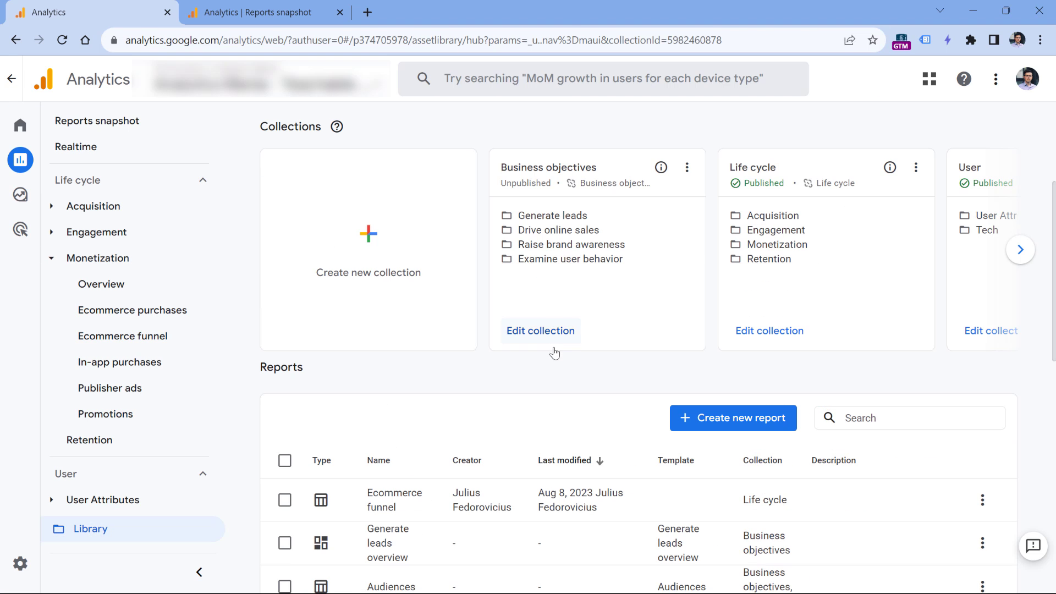
pyautogui.scroll(-4, 406, 338)
pyautogui.click(983, 284)
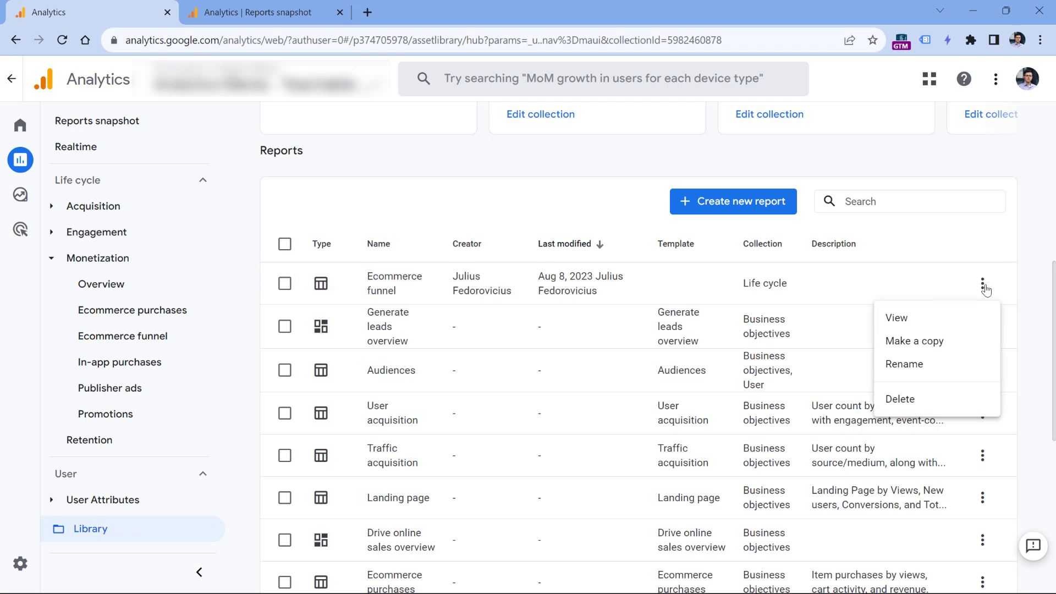
pyautogui.click(924, 398)
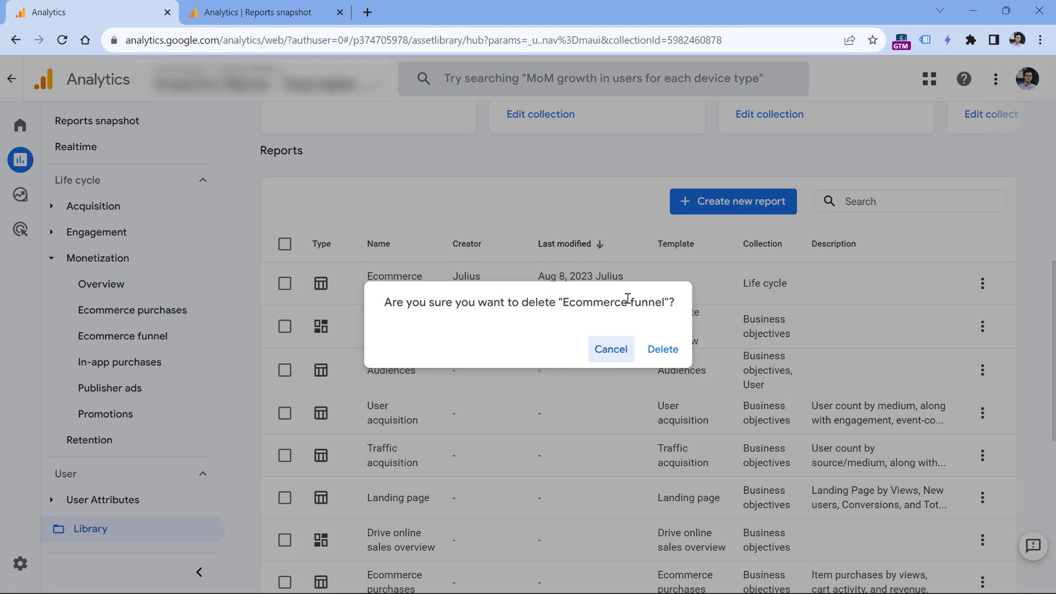
pyautogui.click(676, 350)
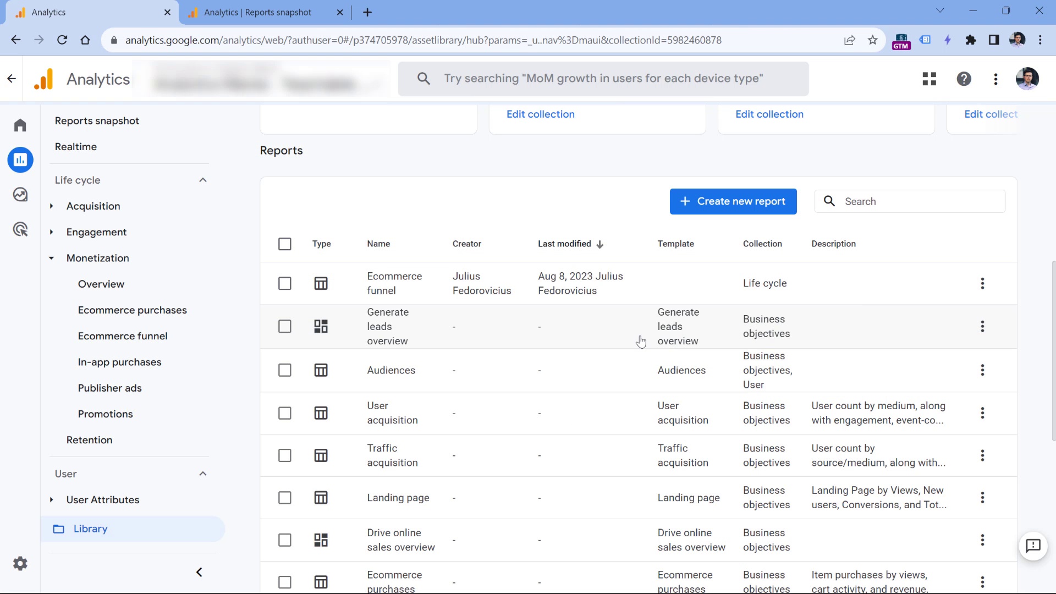
# Reopen the untitled funnel exploration, import the Device category dimension and apply it as the funnel's breakdown
pyautogui.click(58, 197)
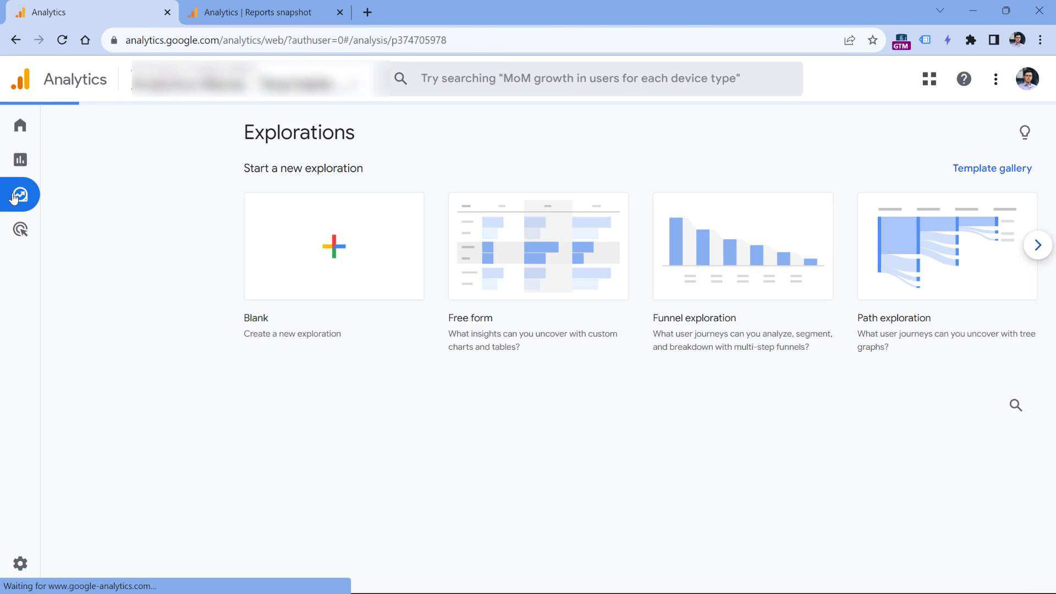
pyautogui.click(288, 449)
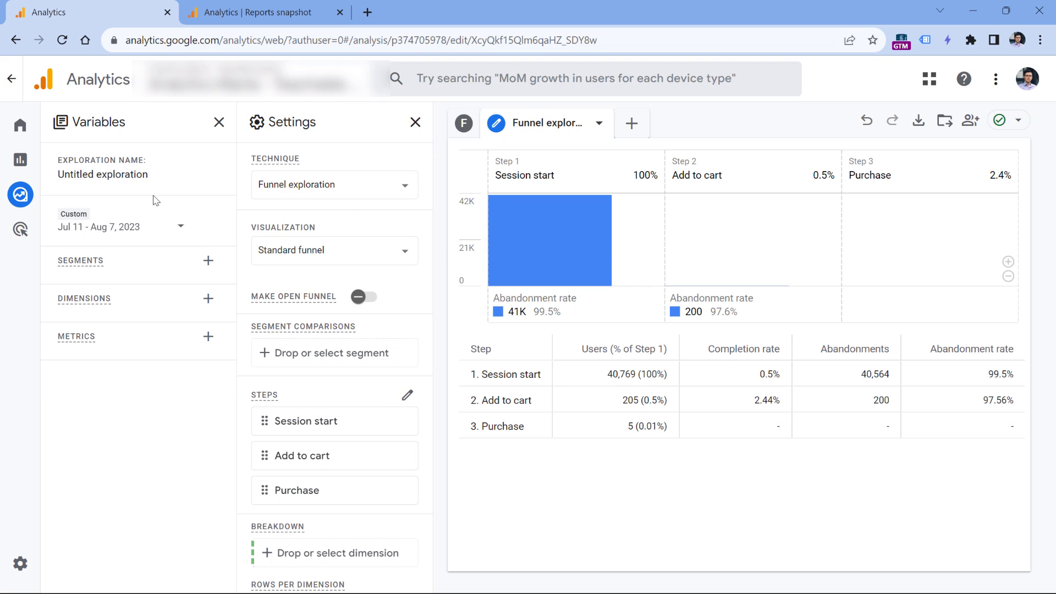
pyautogui.click(208, 300)
pyautogui.click(530, 77)
pyautogui.write('device')
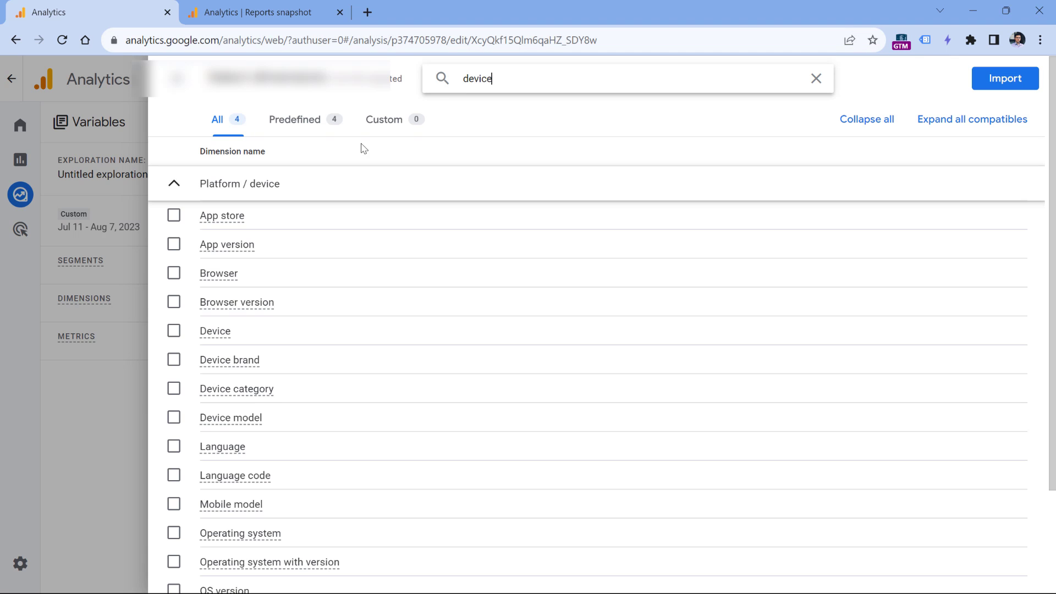
pyautogui.click(174, 388)
pyautogui.click(1006, 79)
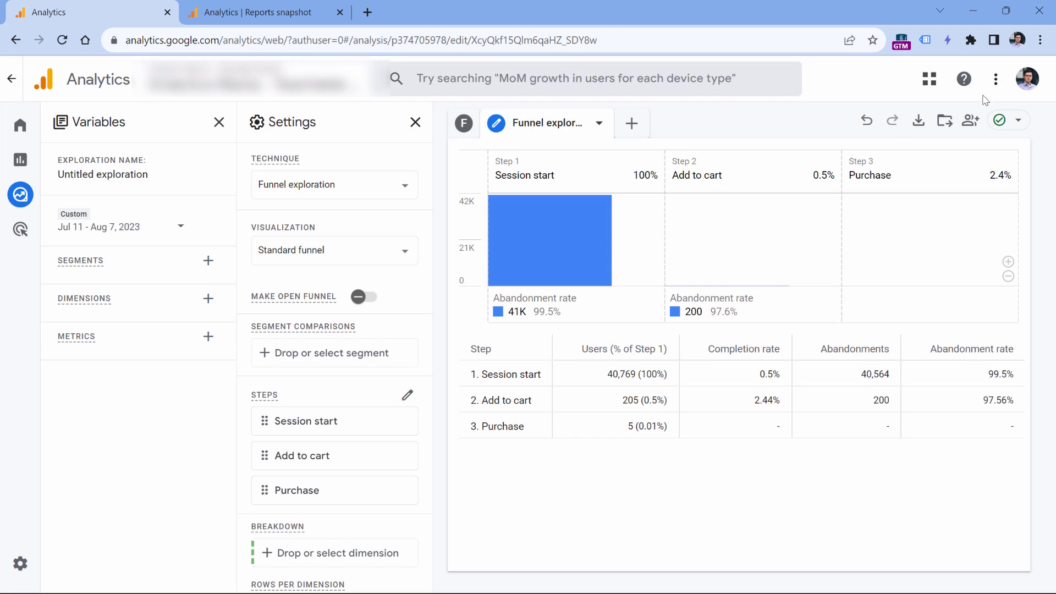
pyautogui.moveTo(73, 325); pyautogui.dragTo(390, 440)
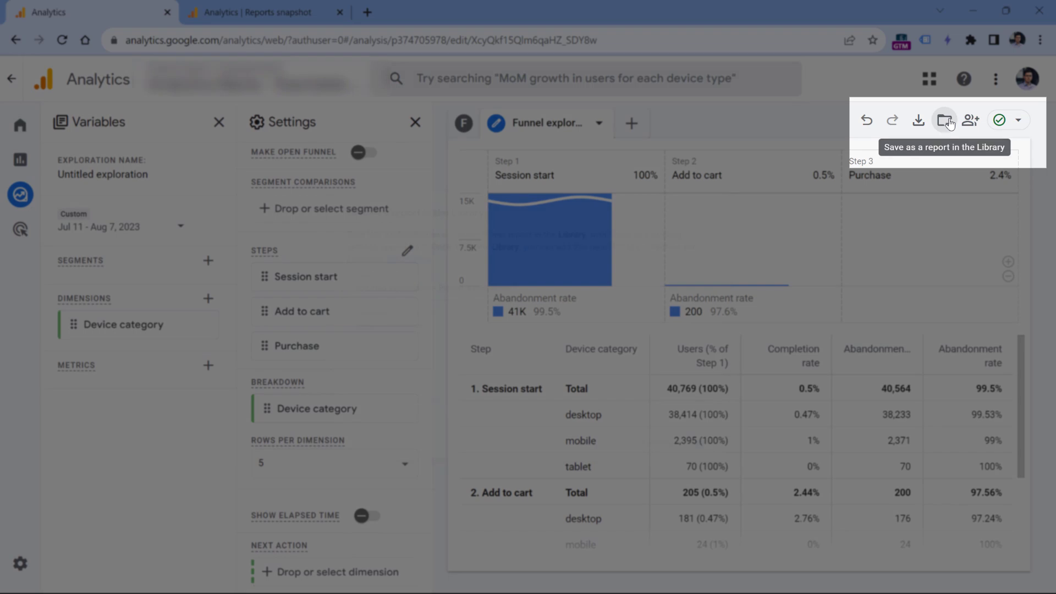
# Save the exploration with its Device category breakdown as a Library report named "Ecommerce funnel"
pyautogui.click(945, 121)
pyautogui.tripleClick(406, 283)
pyautogui.write('Ecommerc')
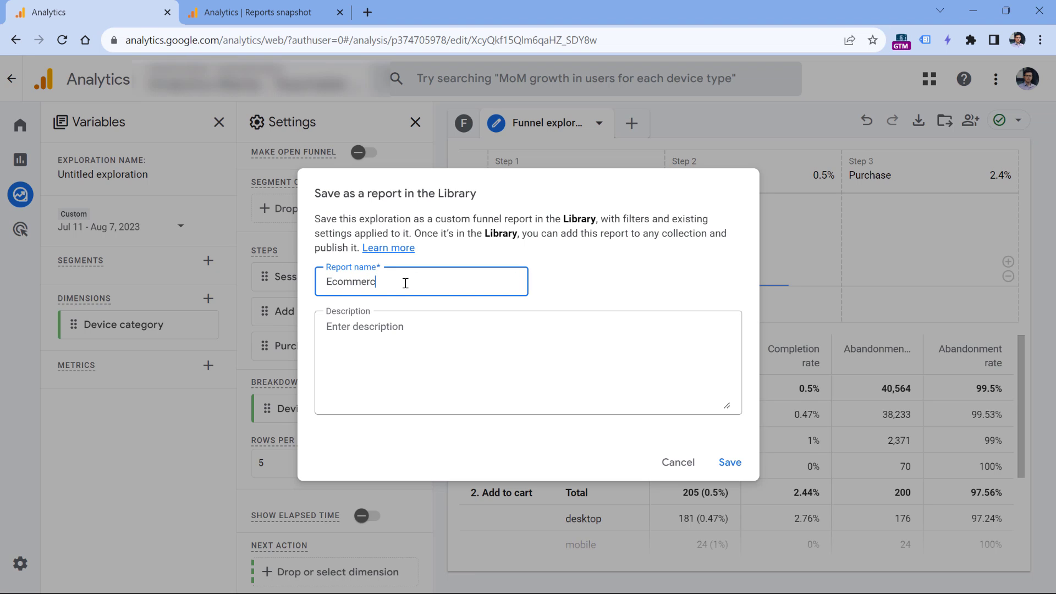
pyautogui.write('e funnel')
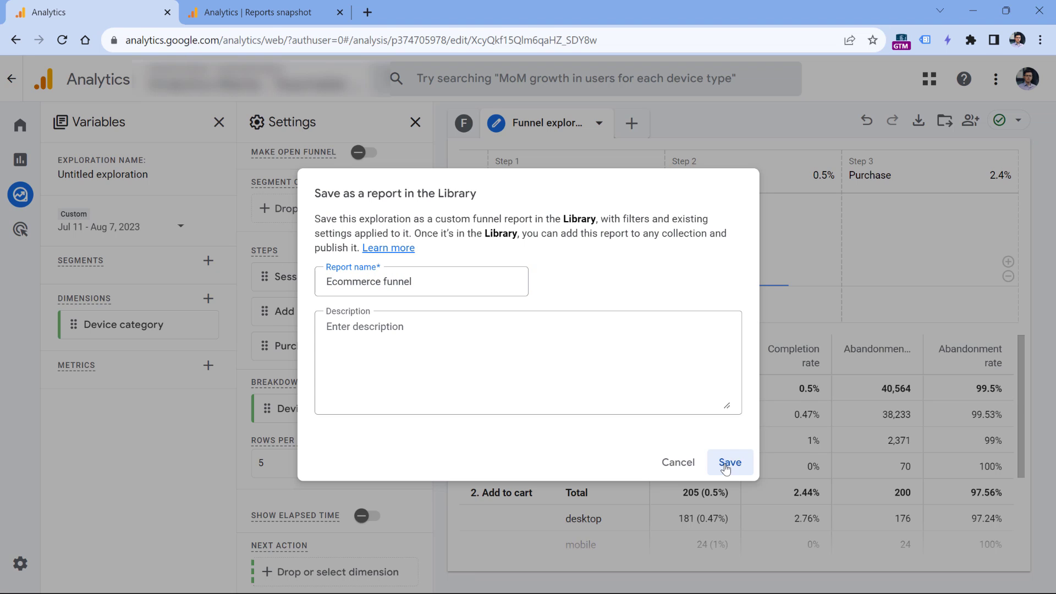
pyautogui.click(730, 462)
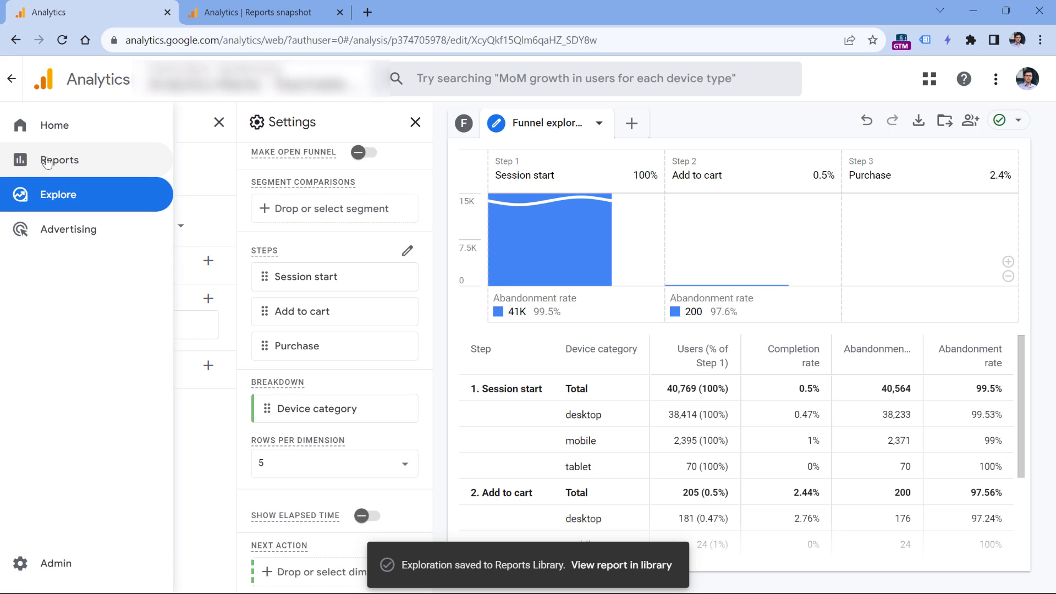
# Return to the report Library and open the Life cycle collection for editing
pyautogui.click(47, 160)
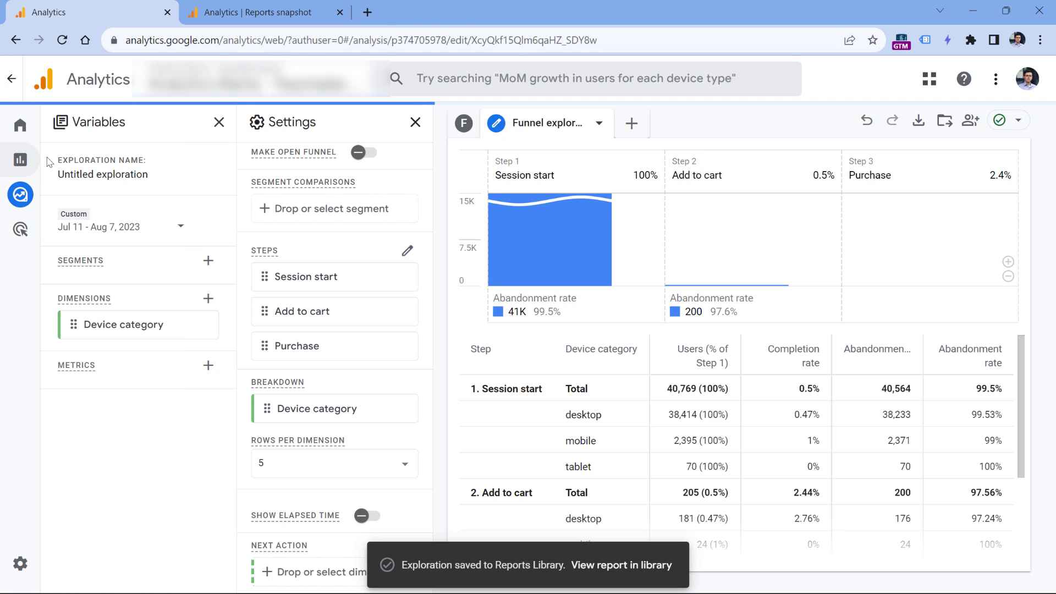
pyautogui.click(88, 528)
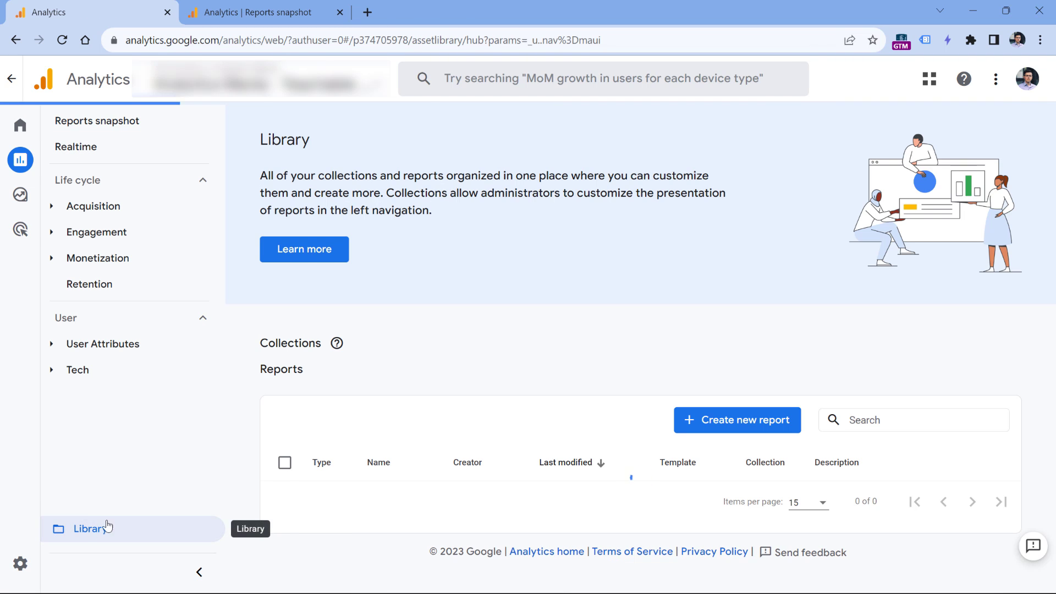
pyautogui.scroll(-3, 775, 416)
pyautogui.click(770, 403)
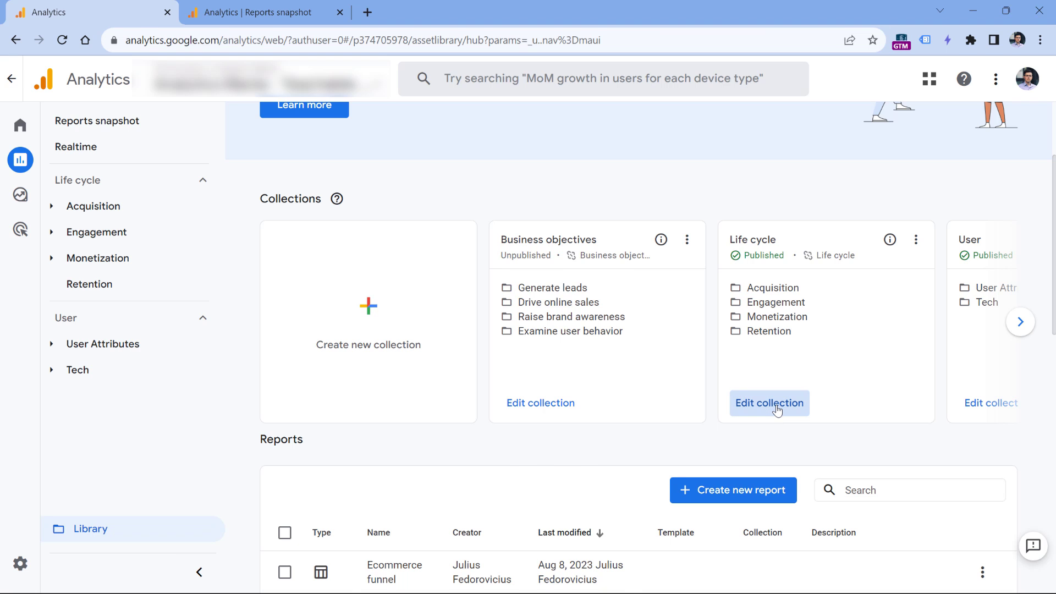
# Place the new Ecommerce funnel report between Publisher ads and Promotions under Monetization, and save the changes to the current collection
pyautogui.scroll(-3, 622, 379)
pyautogui.scroll(-5, 623, 380)
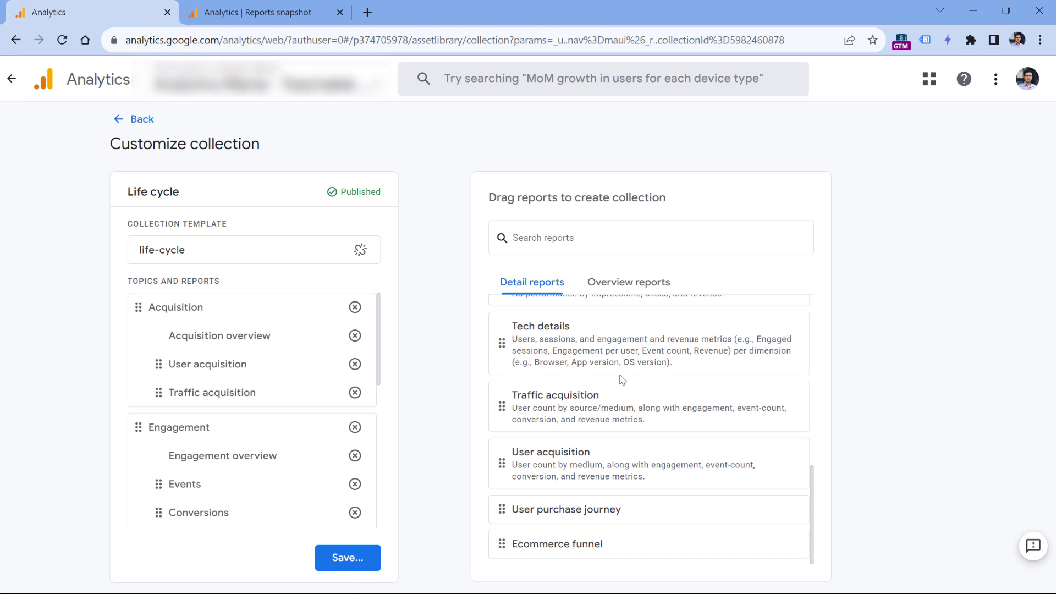
pyautogui.scroll(-5, 271, 370)
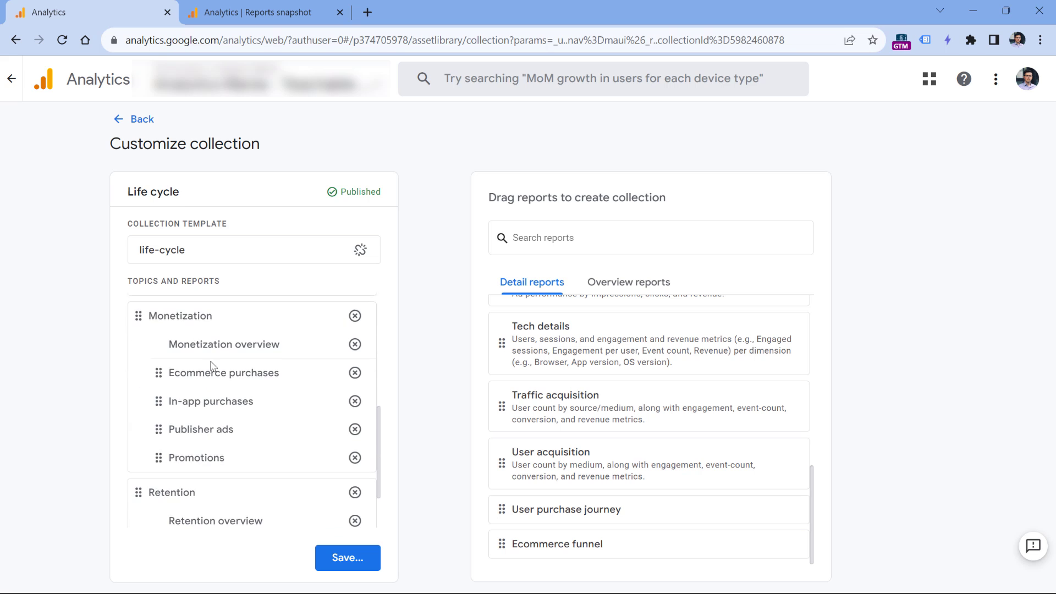
pyautogui.moveTo(502, 543); pyautogui.dragTo(198, 456)
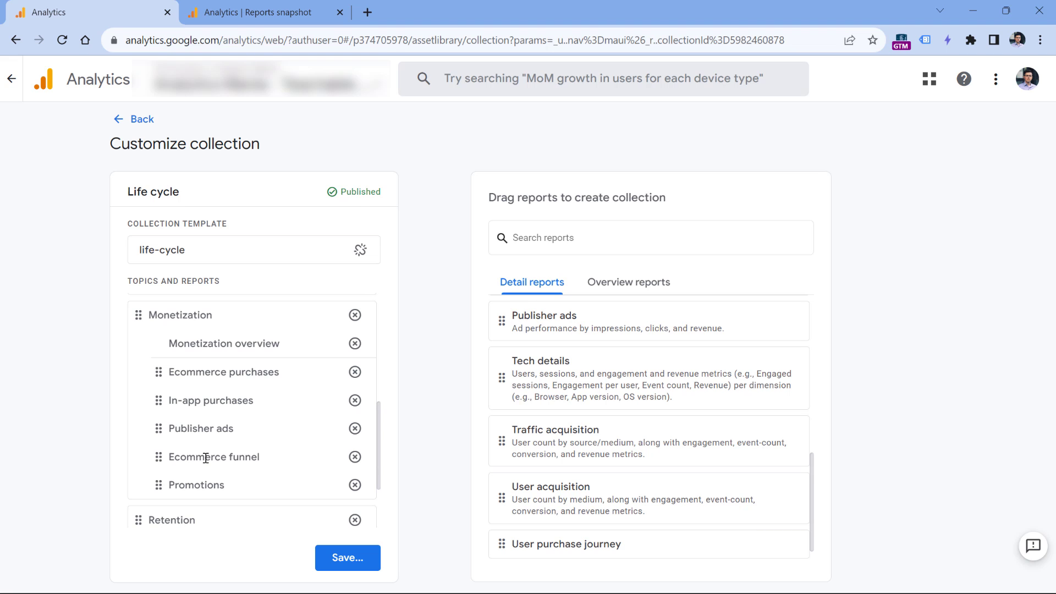
pyautogui.click(349, 555)
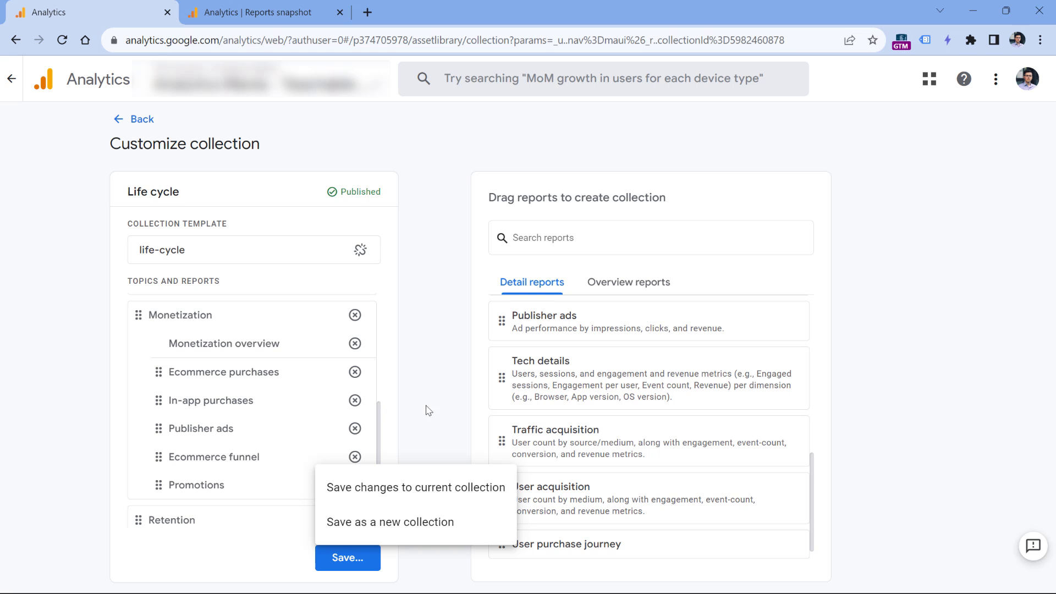
pyautogui.click(415, 490)
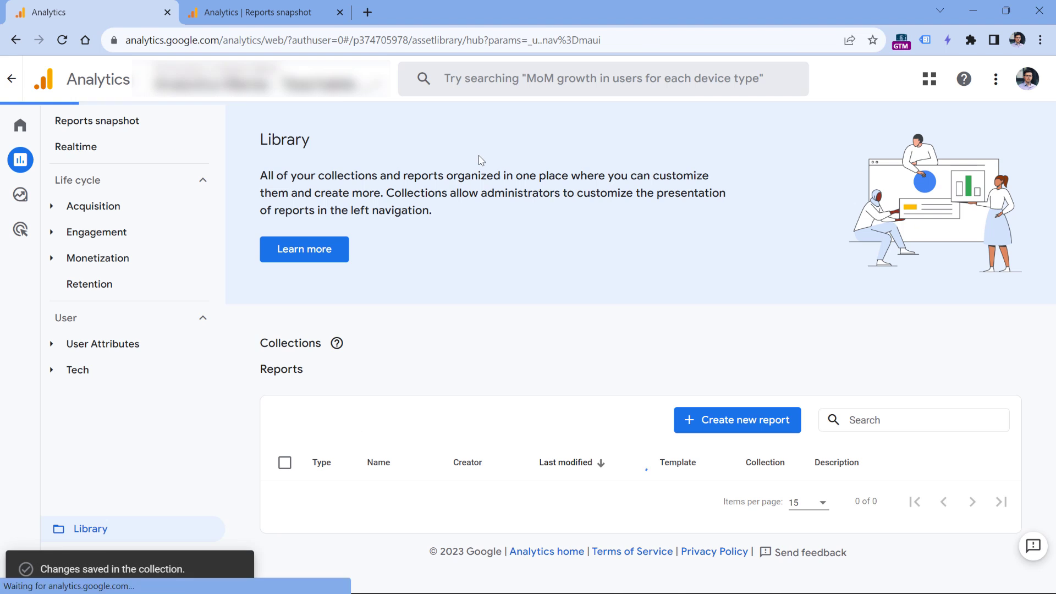
# Open the republished Ecommerce funnel report under Monetization and examine its device category table and funnel chart
pyautogui.click(55, 261)
pyautogui.click(122, 386)
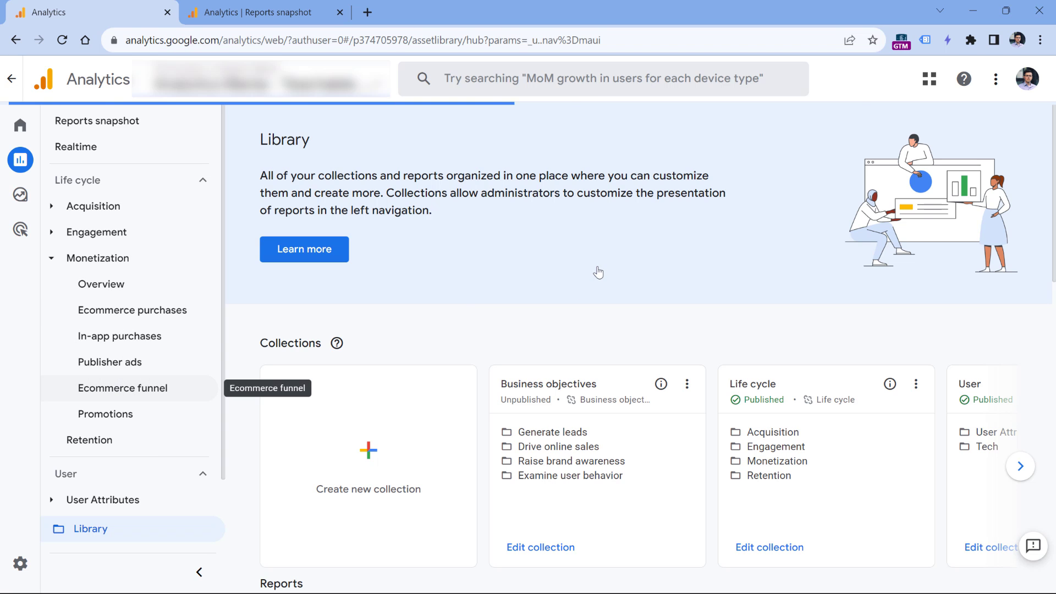
pyautogui.scroll(-5, 424, 286)
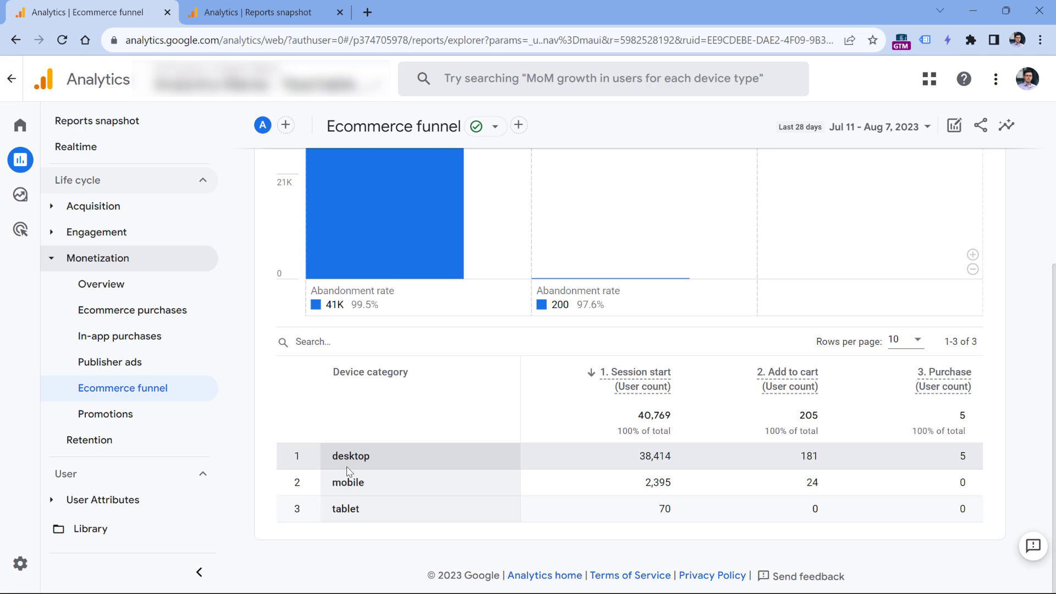
pyautogui.scroll(2, 532, 274)
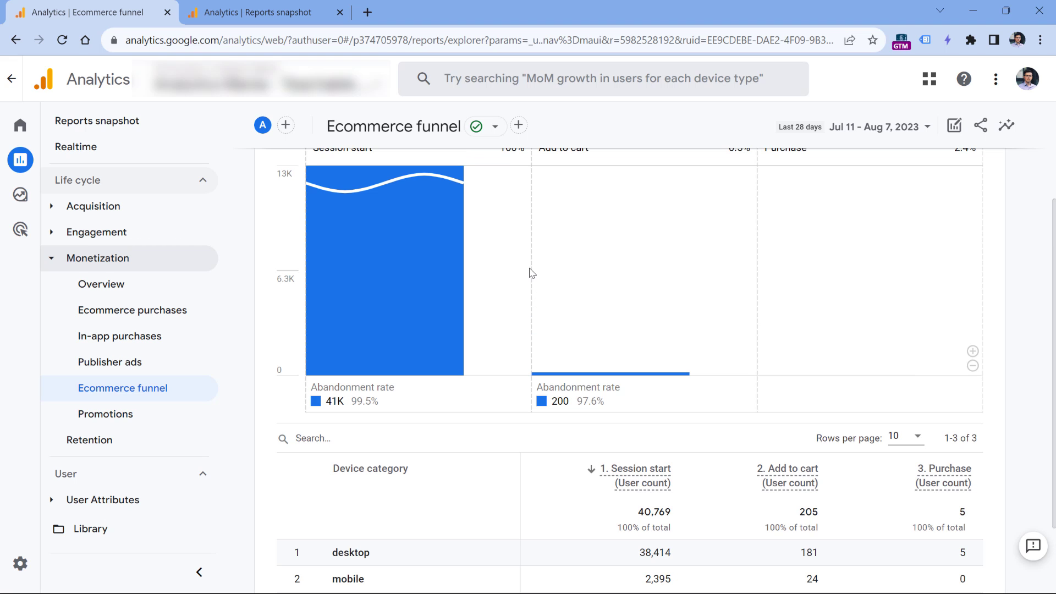